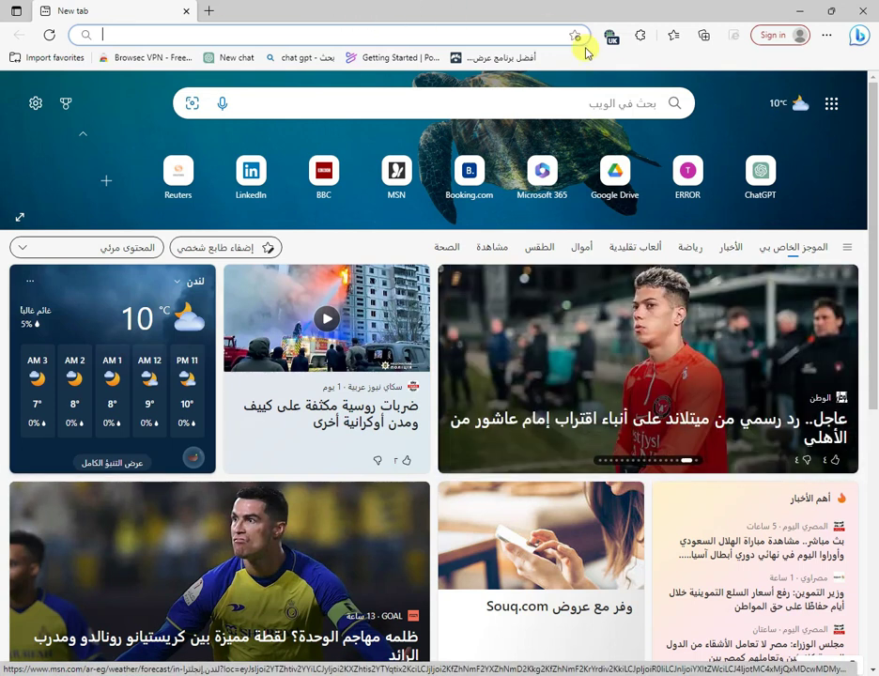
Check the VPN connection status in Edge, then dismiss the VPN panel.
{"action": "left_click", "coordinate": [615, 47]}
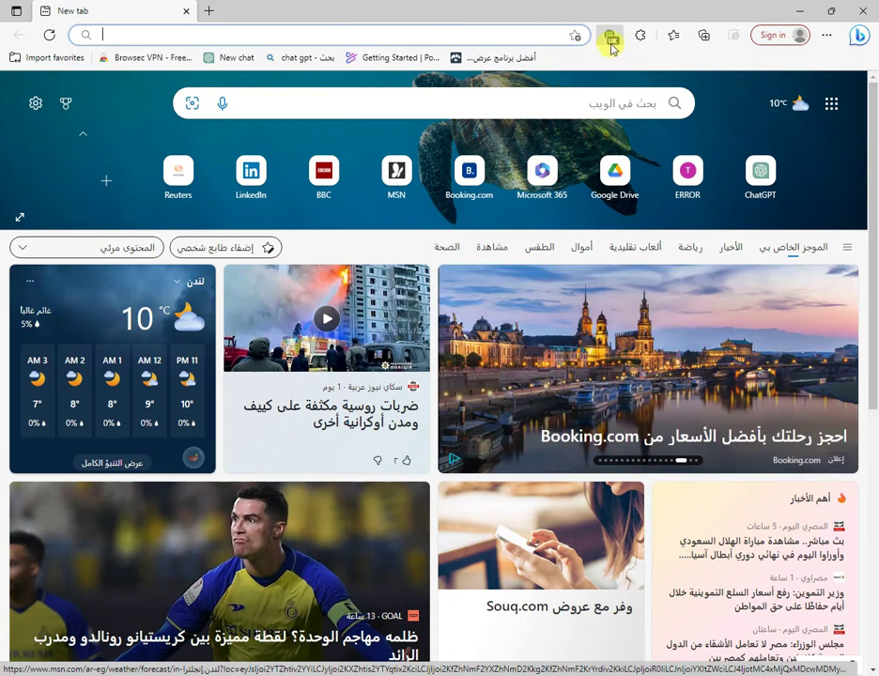
{"action": "left_click", "coordinate": [610, 42]}
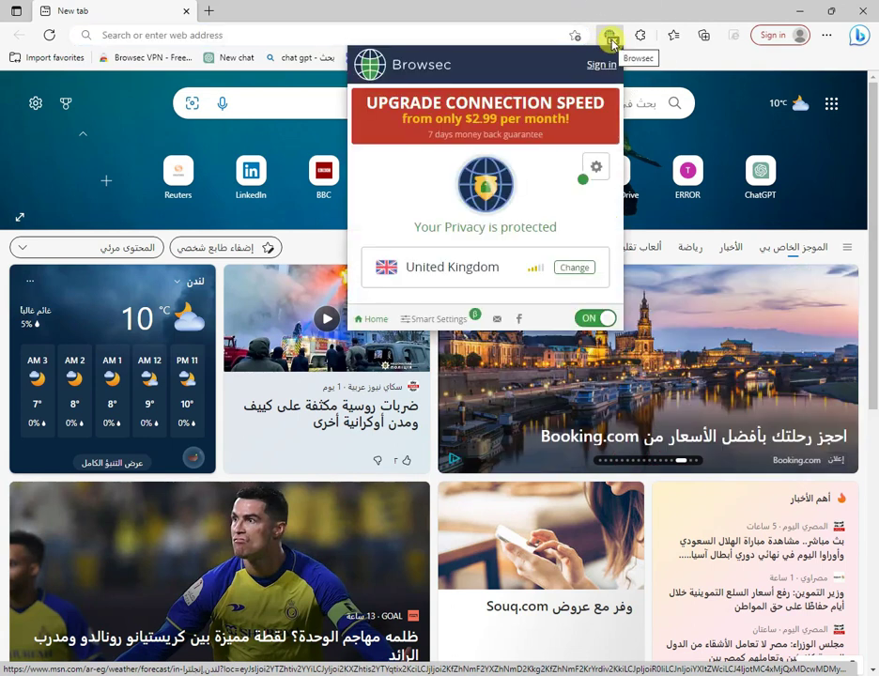
{"action": "left_click", "coordinate": [182, 35]}
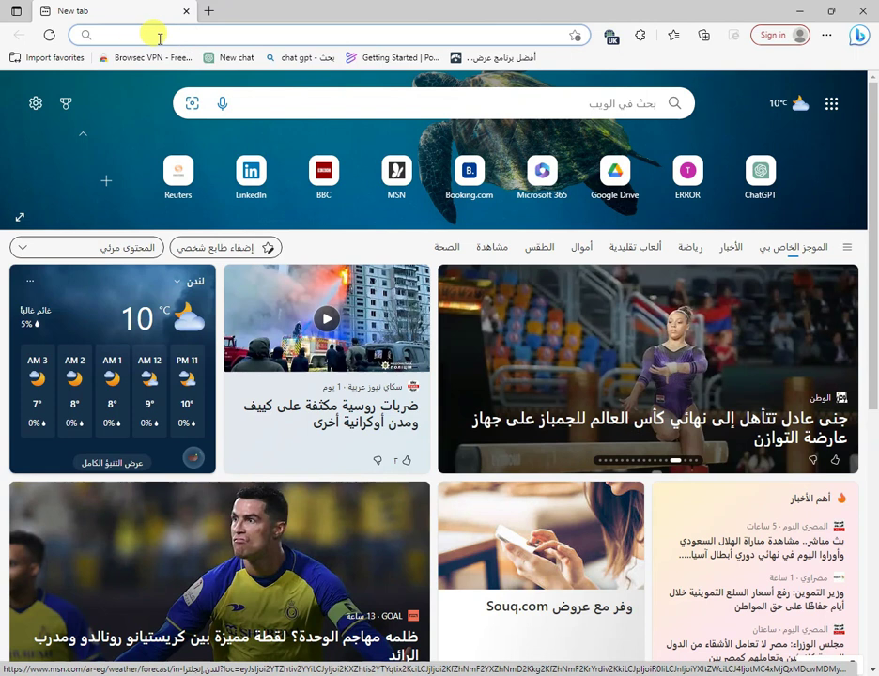
Replace the mistyped Arabic characters with tome.app and load the site.
{"action": "type", "text": "فخ"}
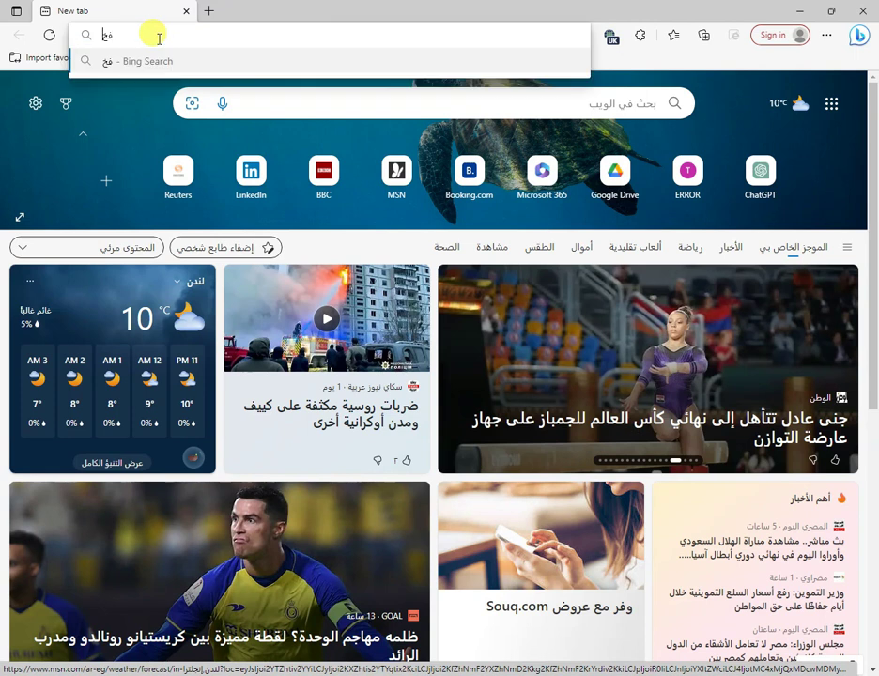
{"action": "type", "text": "ةث"}
{"action": "key", "text": "BackSpace"}
{"action": "key", "text": "BackSpace"}
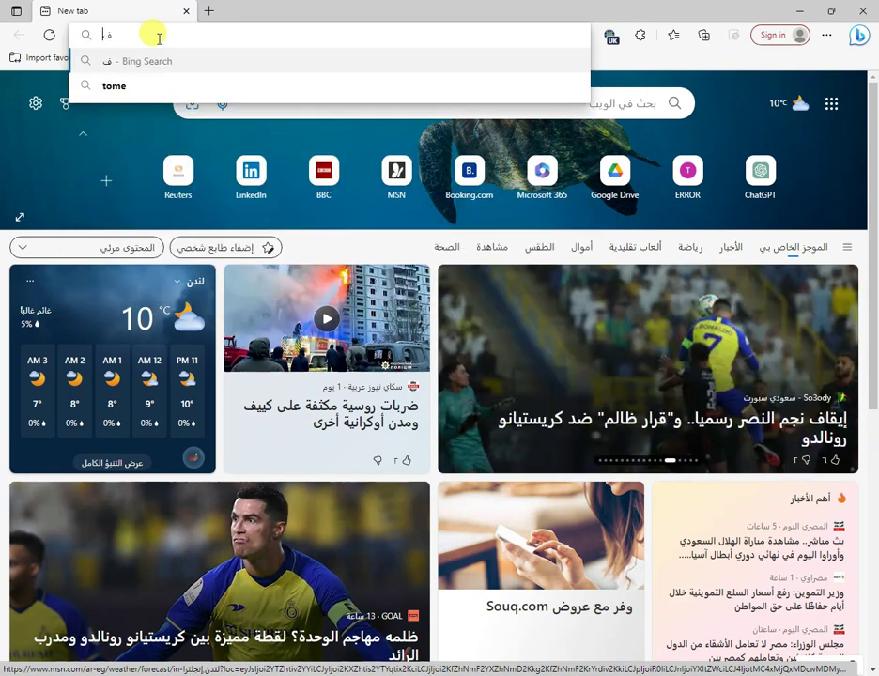
{"action": "key", "text": "BackSpace"}
{"action": "key", "text": "BackSpace"}
{"action": "type", "text": "to"}
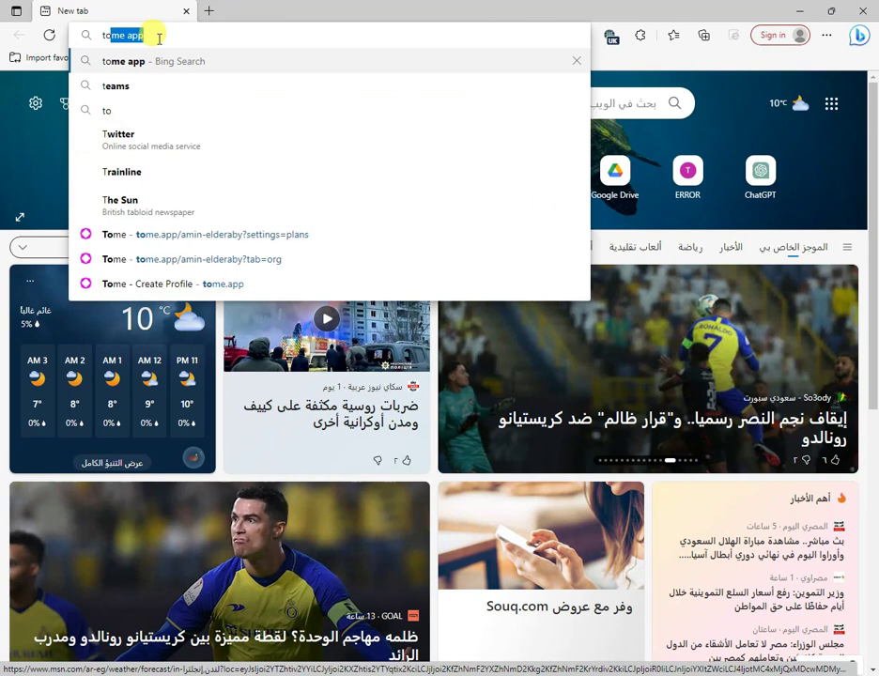
{"action": "type", "text": "me.a"}
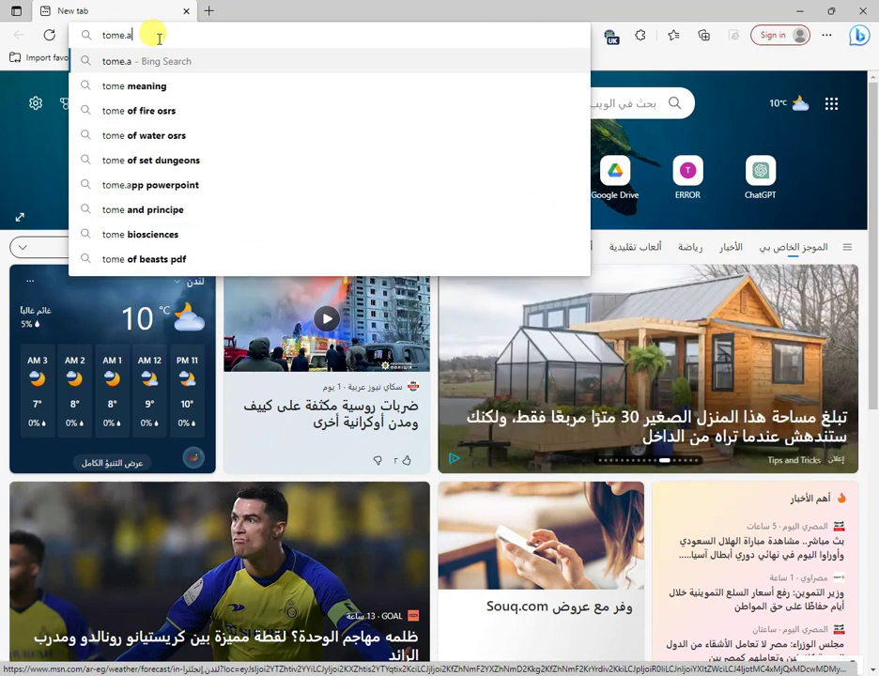
{"action": "type", "text": "pp"}
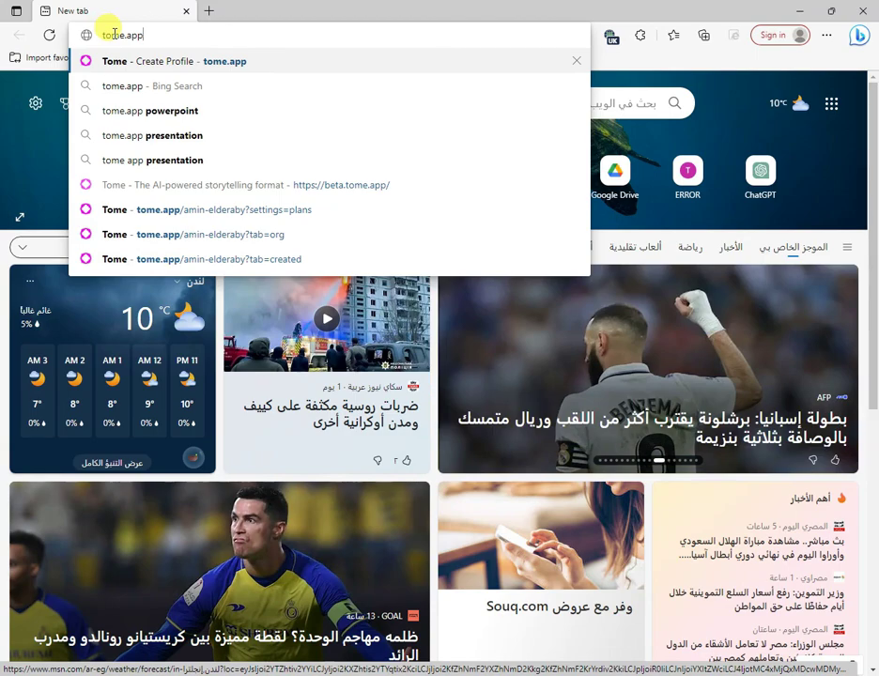
{"action": "key", "text": "Escape"}
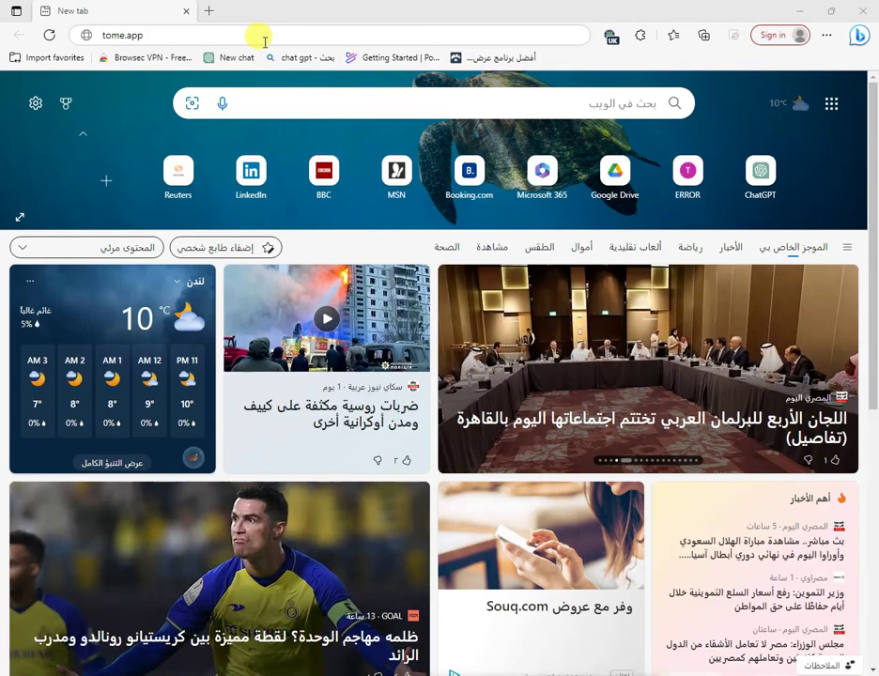
{"action": "left_click", "coordinate": [263, 40]}
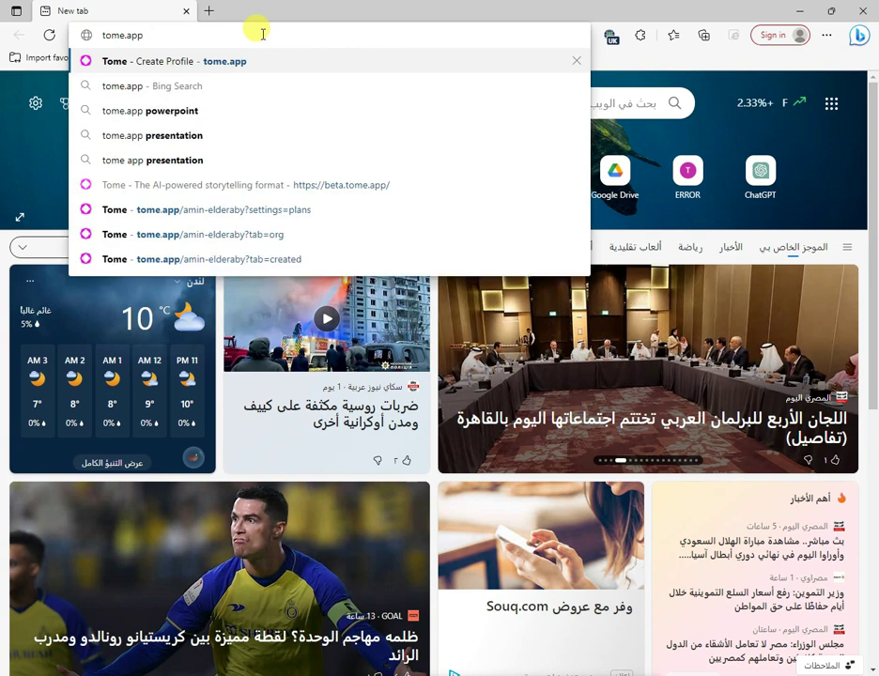
{"action": "key", "text": "Return"}
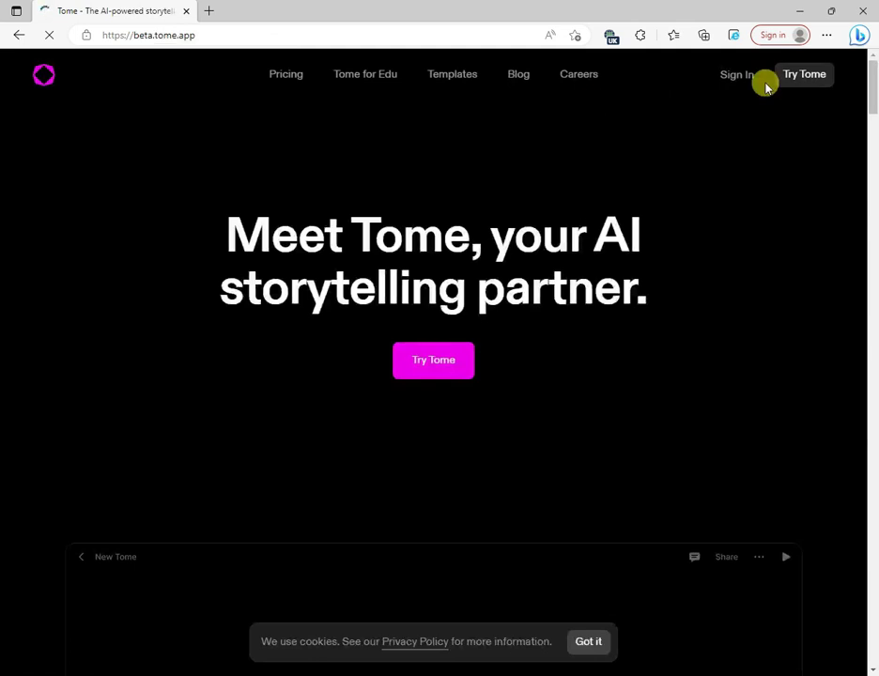
Sign in to Tome using the 'Sign in with Google' option.
{"action": "left_click", "coordinate": [736, 82]}
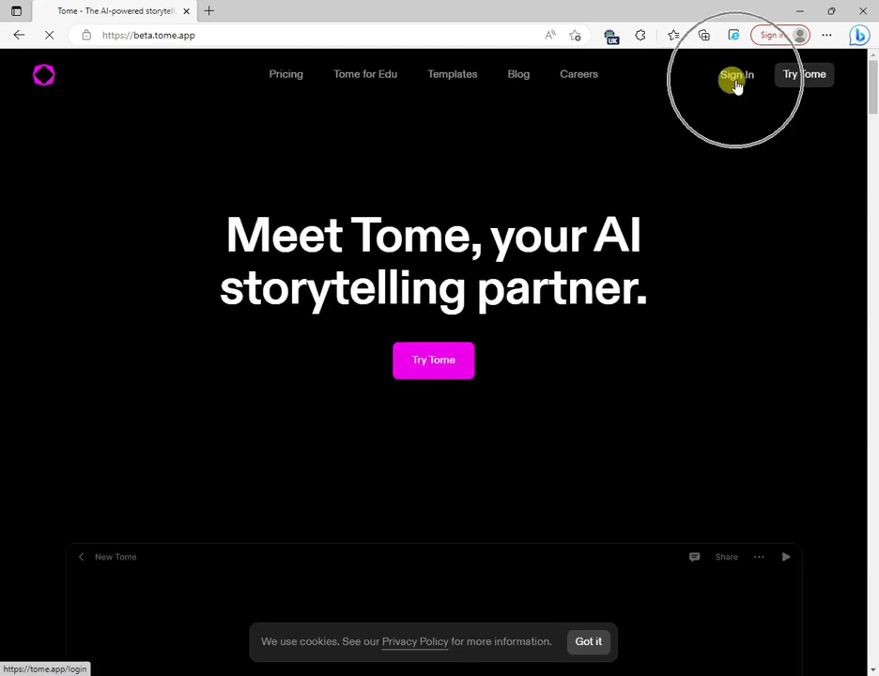
{"action": "left_click", "coordinate": [616, 55]}
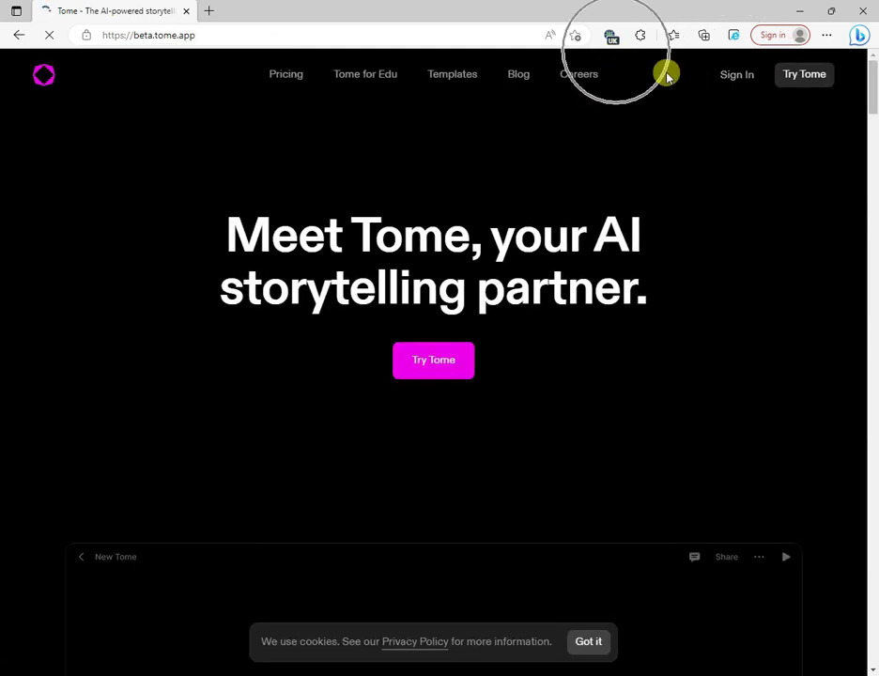
{"action": "left_click", "coordinate": [738, 77]}
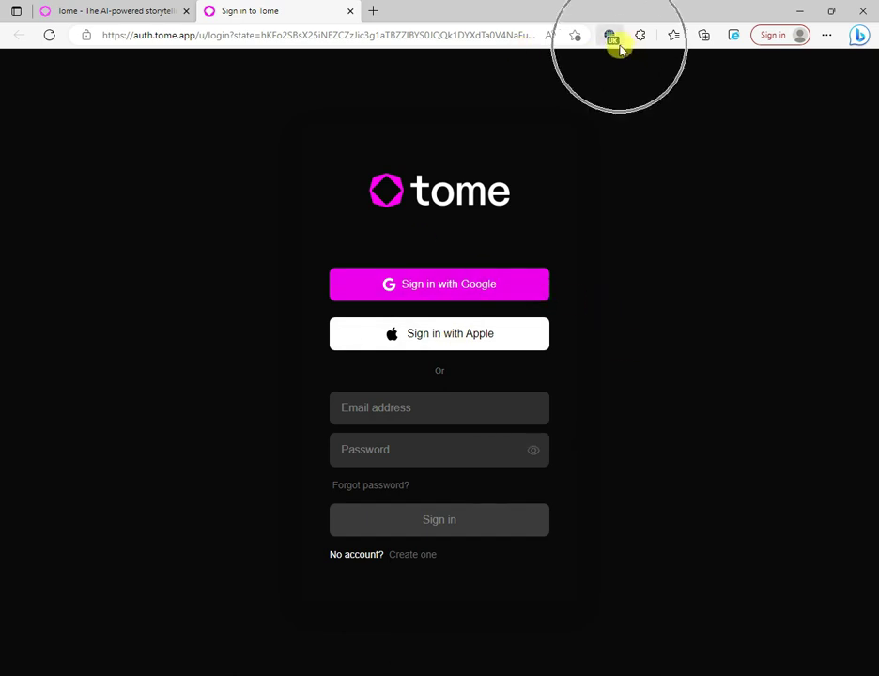
{"action": "left_click", "coordinate": [520, 291]}
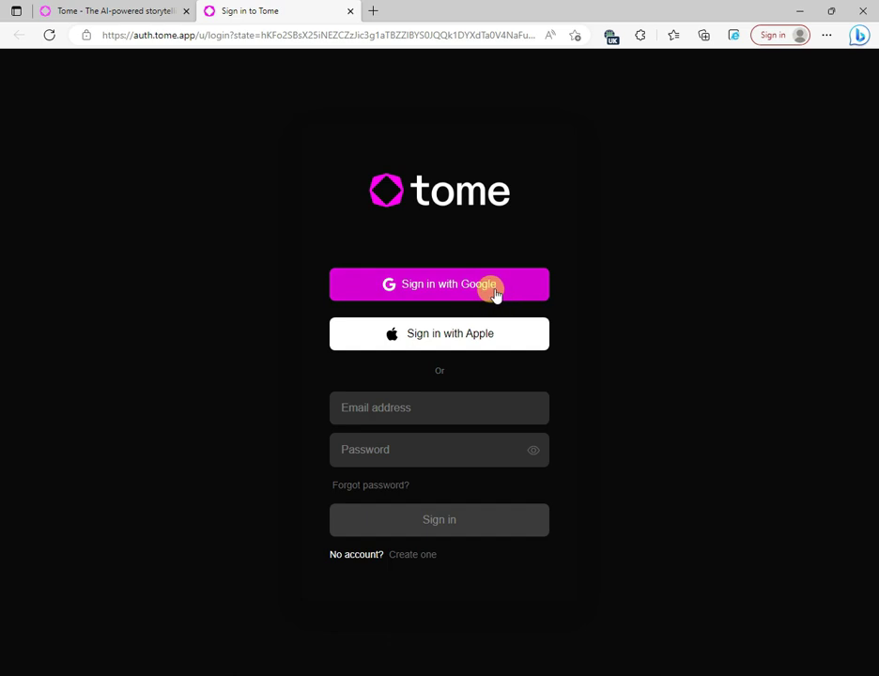
{"action": "left_click", "coordinate": [480, 291]}
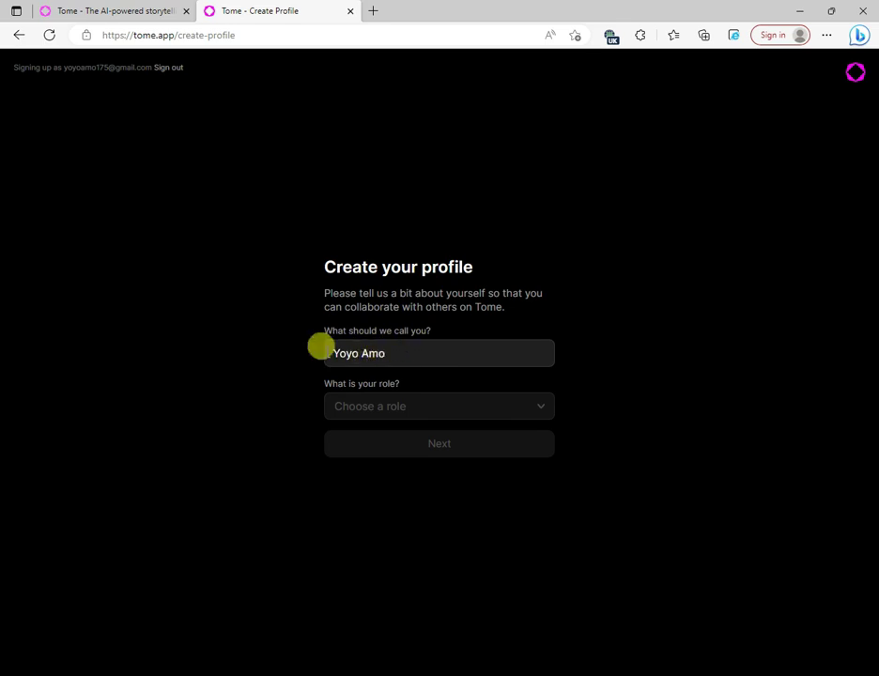
Choose Educator as the profile role and submit the profile.
{"action": "left_click", "coordinate": [344, 349]}
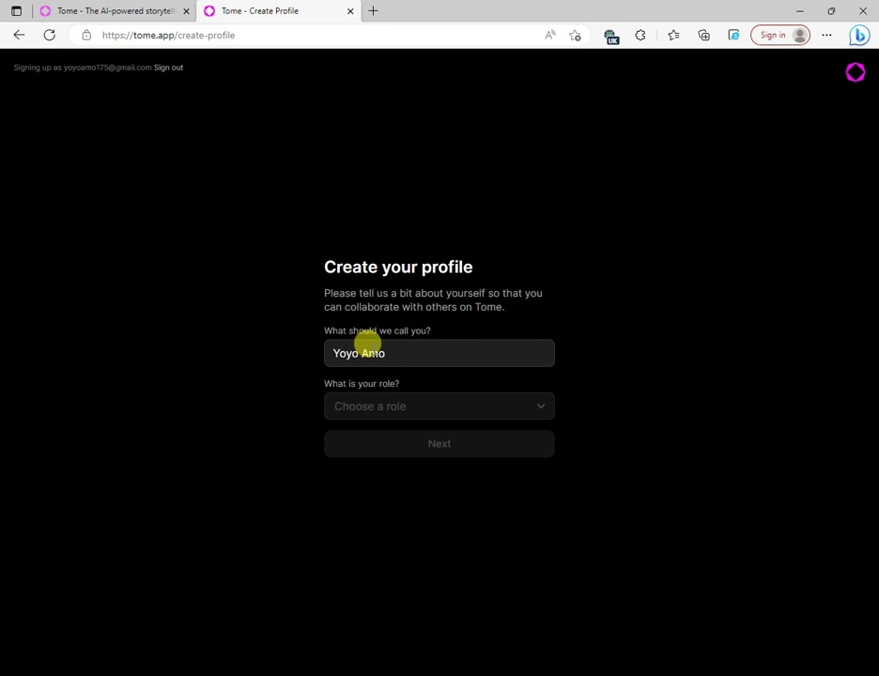
{"action": "key", "text": "Tab"}
{"action": "key", "text": "Down"}
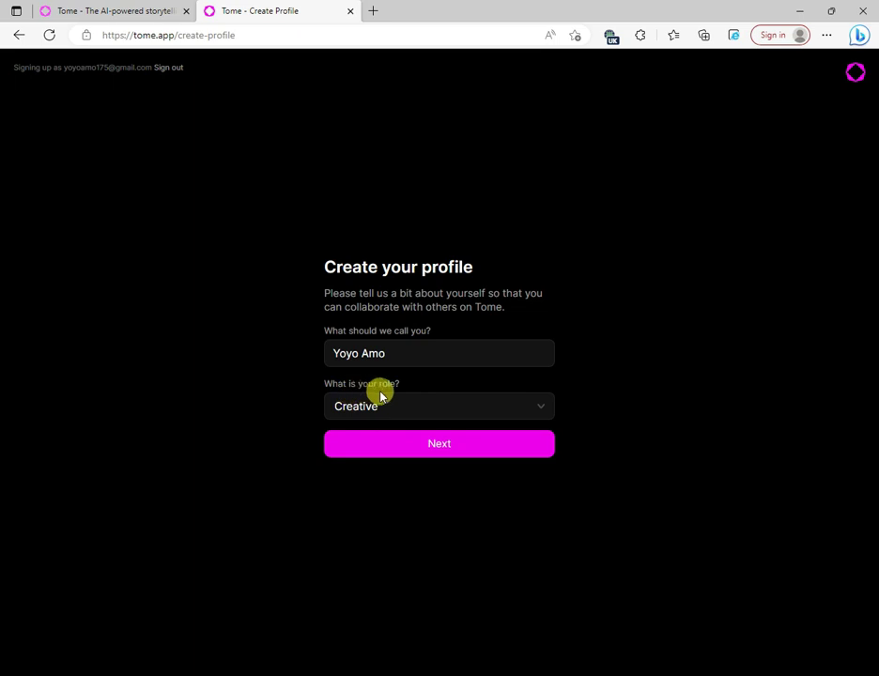
{"action": "left_click", "coordinate": [423, 406]}
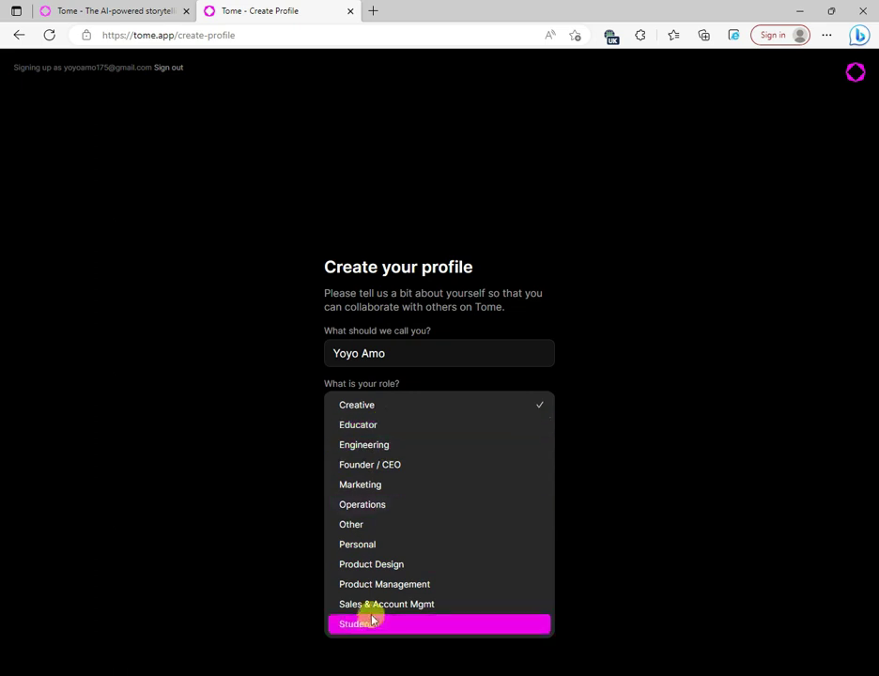
{"action": "left_click", "coordinate": [363, 424]}
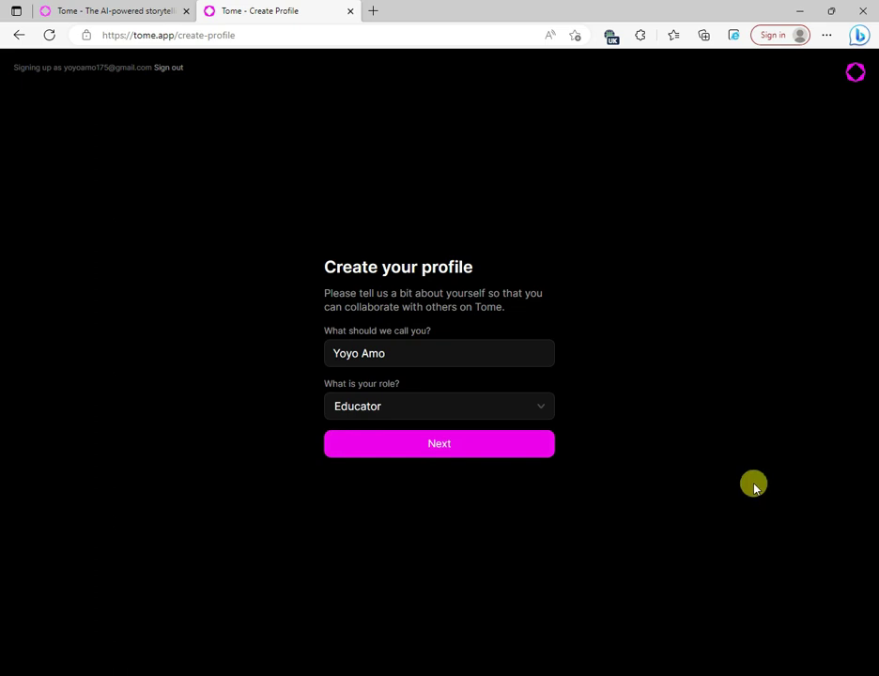
{"action": "left_click", "coordinate": [454, 449]}
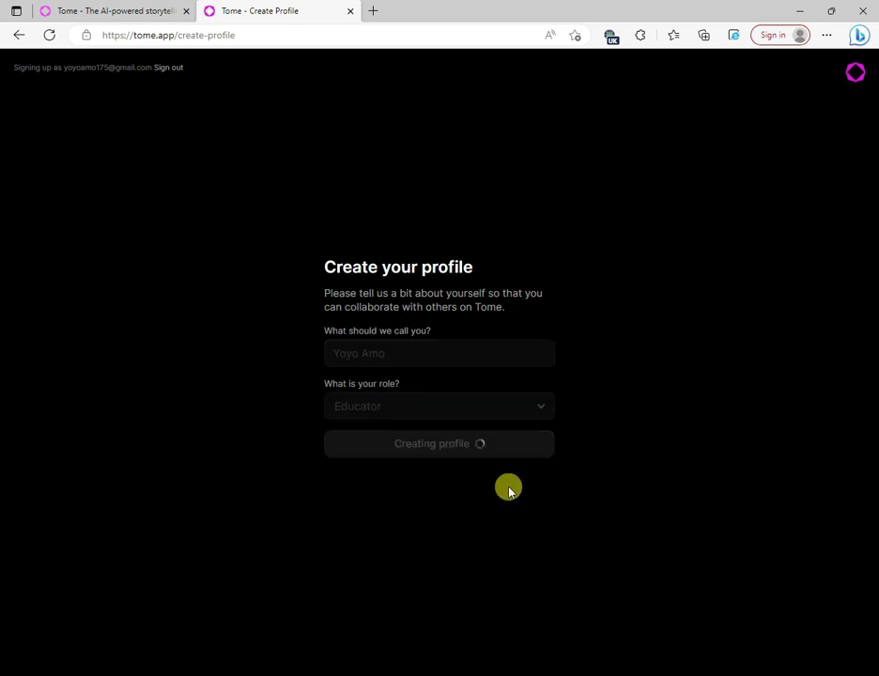
{"action": "left_click", "coordinate": [477, 462]}
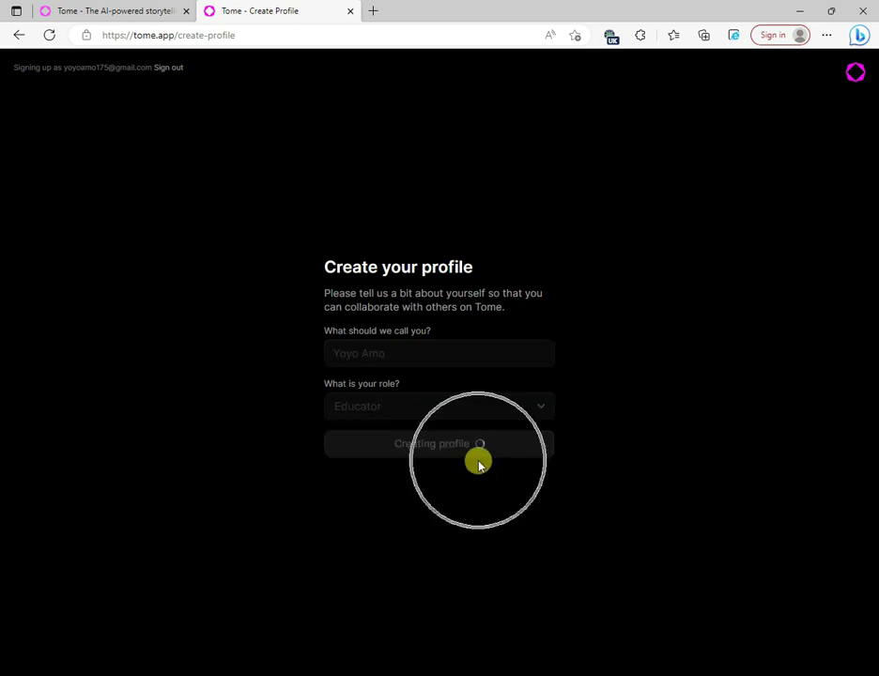
{"action": "left_click", "coordinate": [479, 464]}
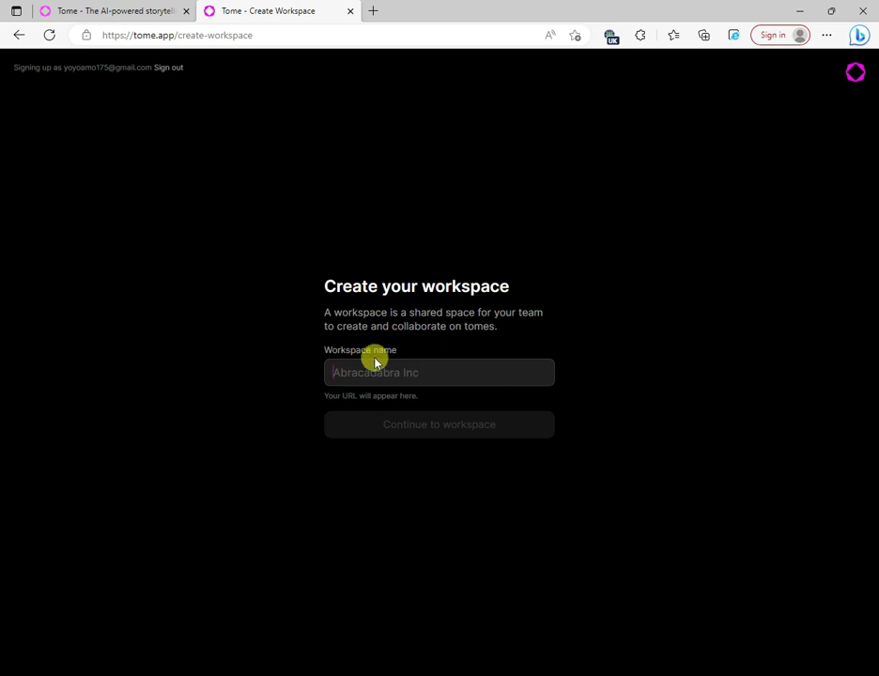
Name the workspace 'a', create it, and continue onboarding.
{"action": "left_click", "coordinate": [386, 374]}
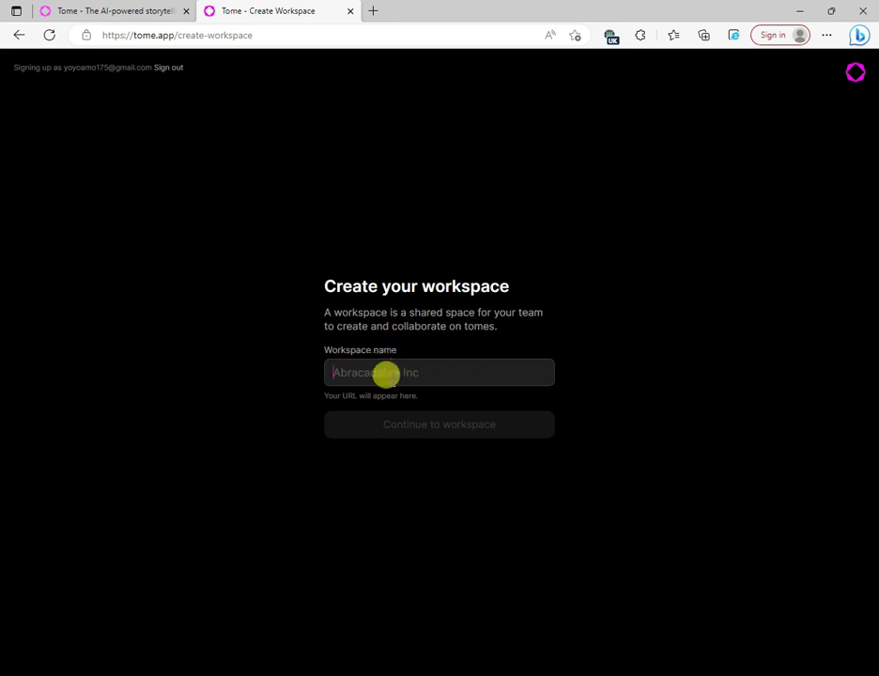
{"action": "type", "text": "amin"}
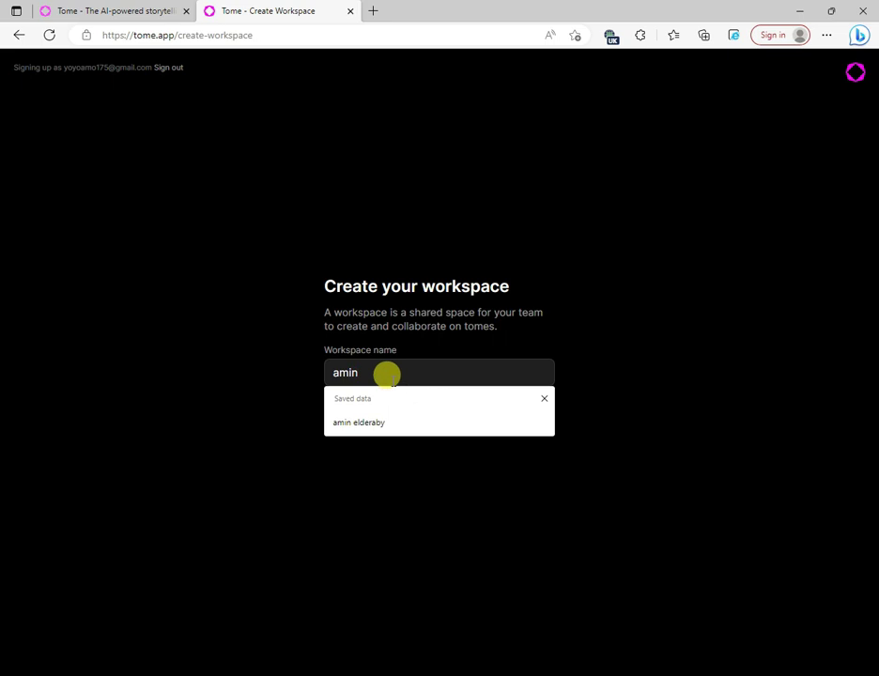
{"action": "left_click", "coordinate": [649, 382]}
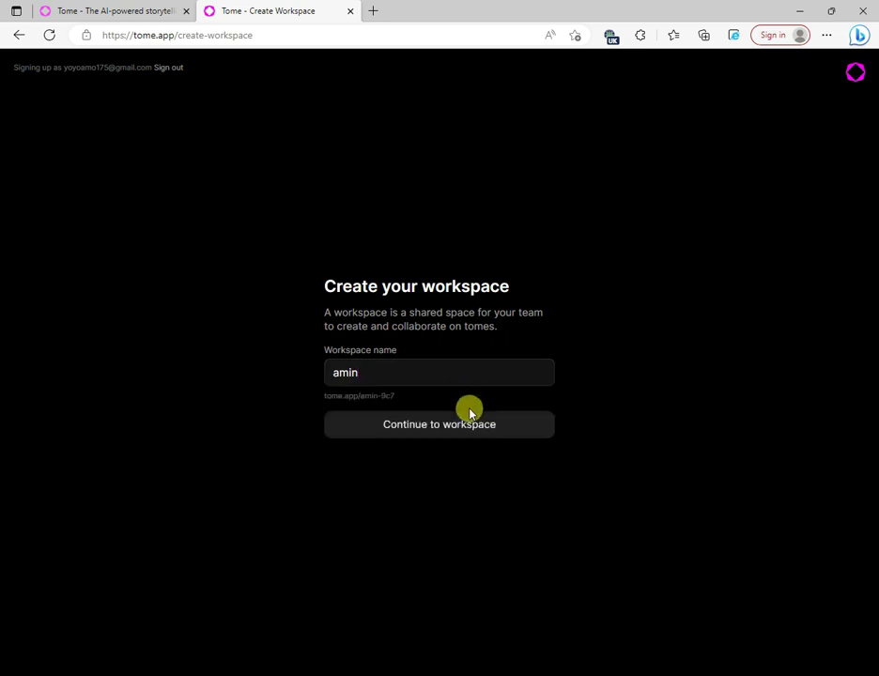
{"action": "left_click", "coordinate": [449, 433]}
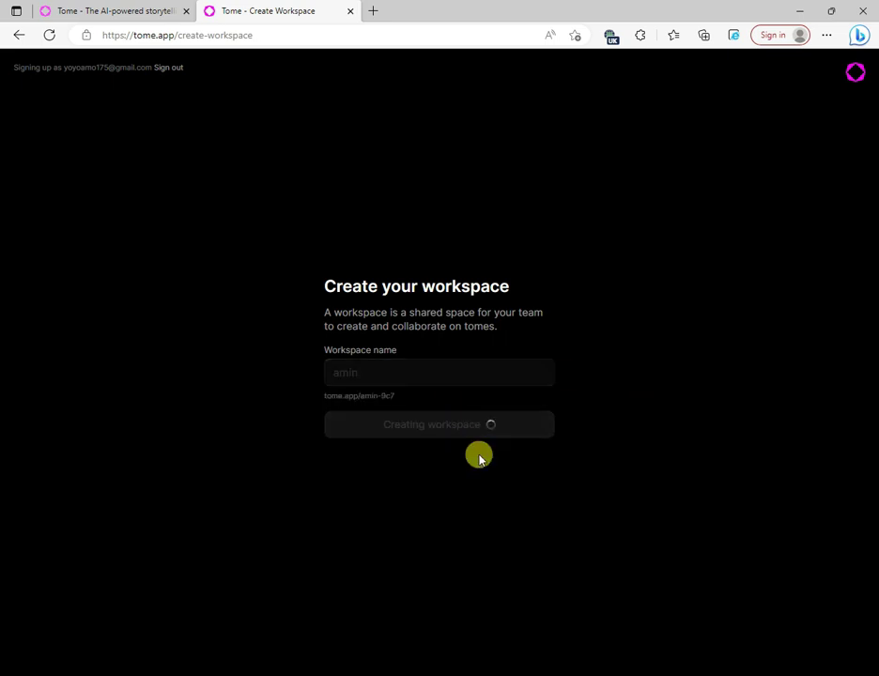
{"action": "left_click", "coordinate": [447, 434]}
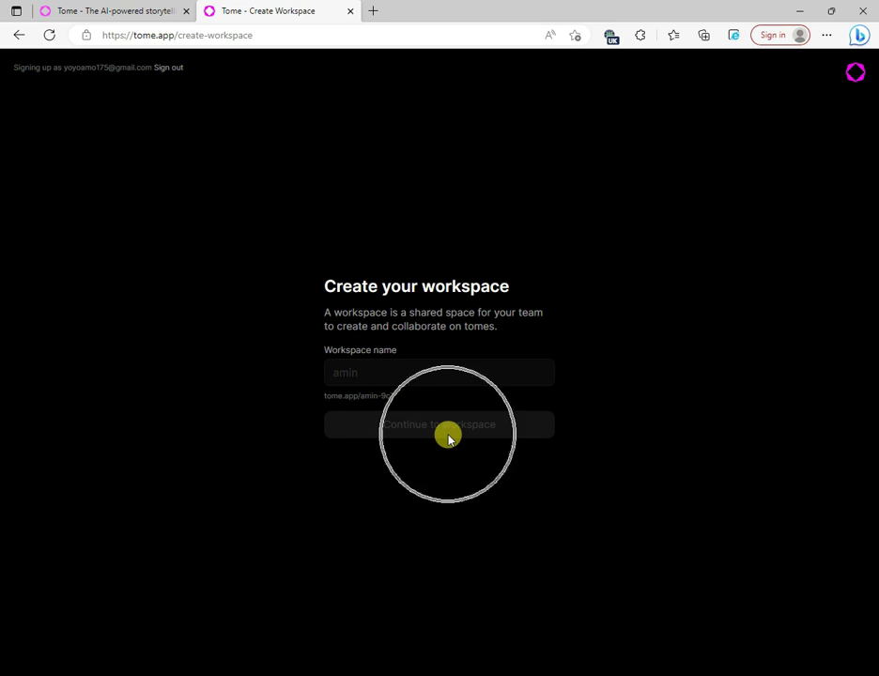
{"action": "left_click", "coordinate": [423, 435]}
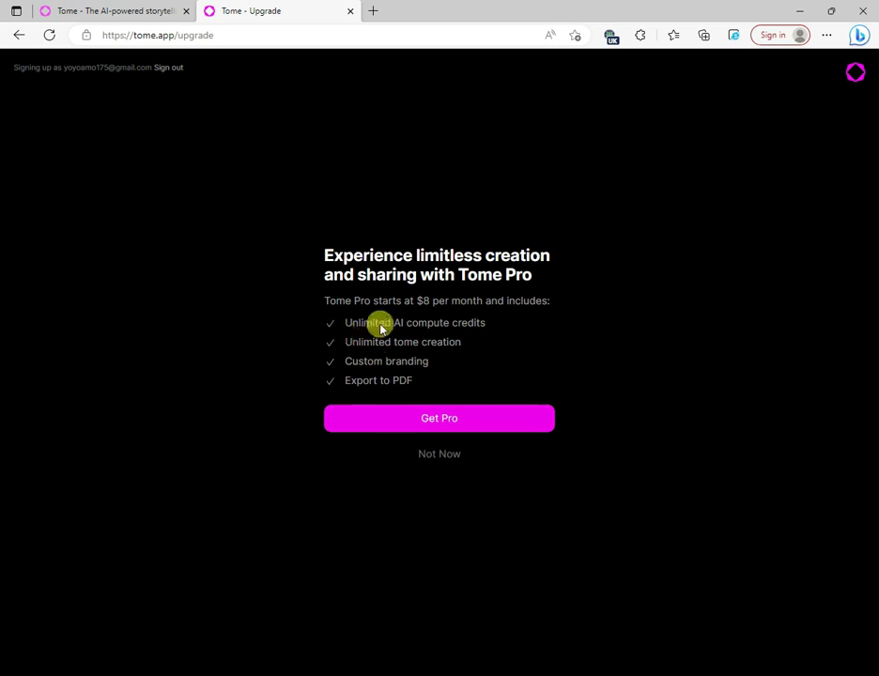
Open the Tome Pro plan options from the $8/month upgrade offer.
{"action": "left_click", "coordinate": [421, 302]}
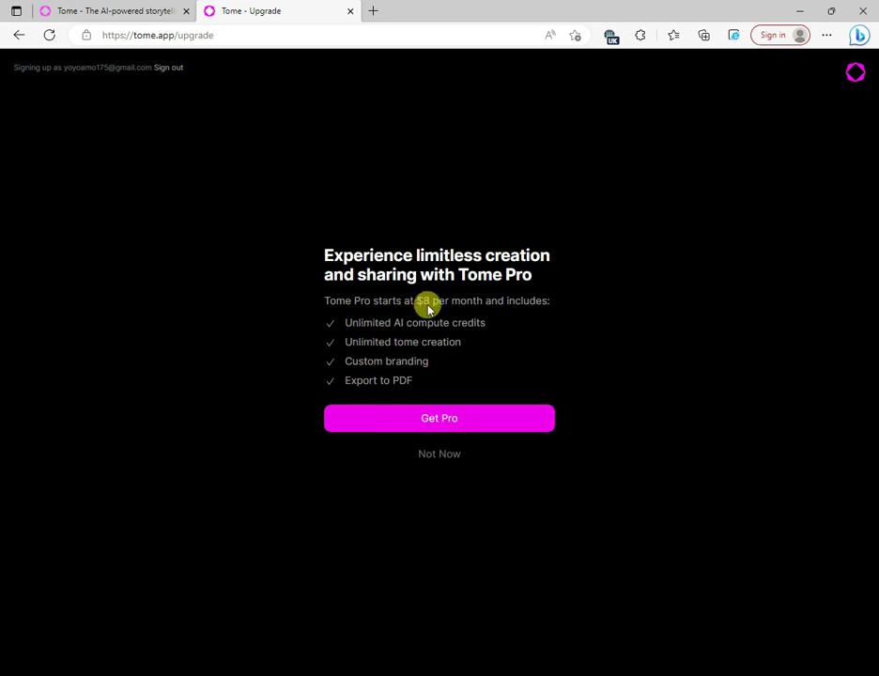
{"action": "left_click", "coordinate": [428, 307]}
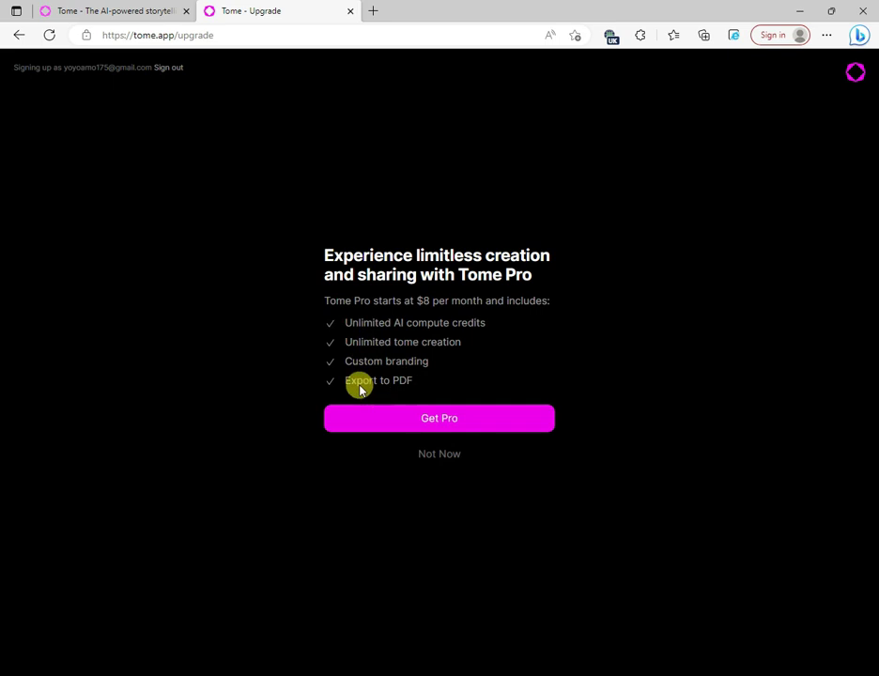
{"action": "left_click", "coordinate": [457, 423]}
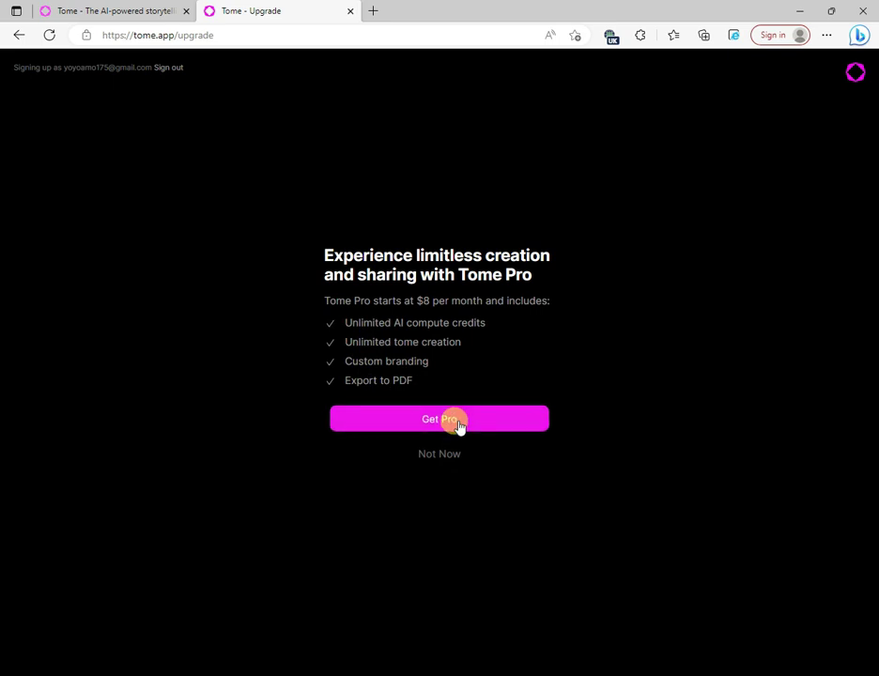
{"action": "left_click", "coordinate": [425, 418]}
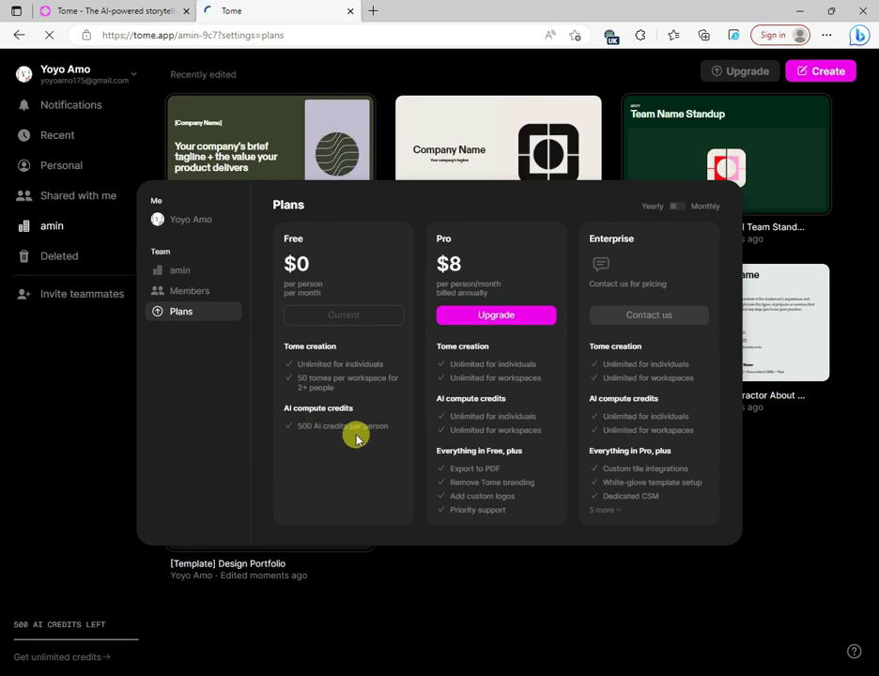
Close the Plans dialog and create a new tome from the workspace's tomes list.
{"action": "left_click", "coordinate": [292, 430]}
{"action": "left_click", "coordinate": [333, 434]}
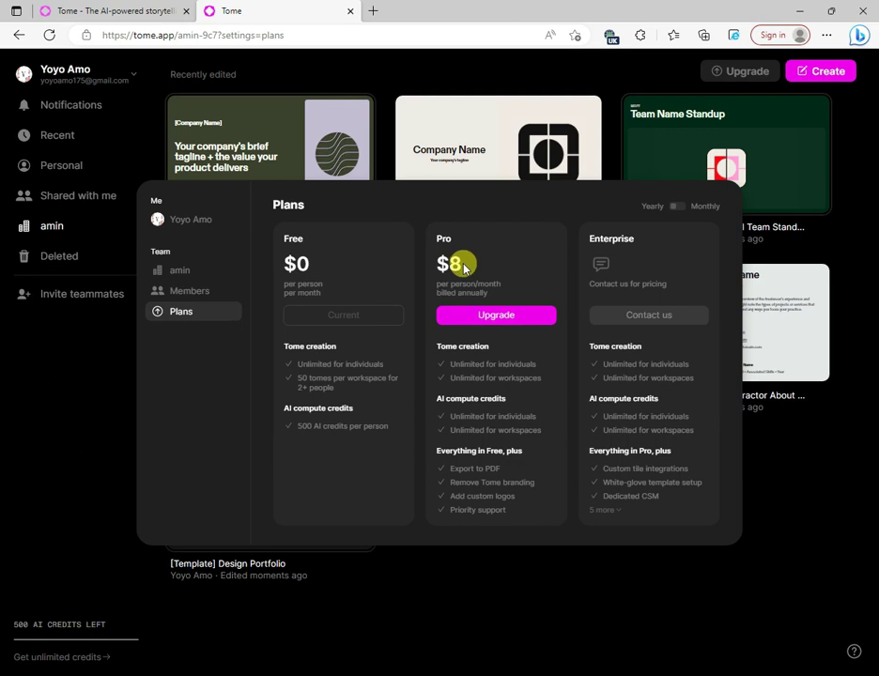
{"action": "left_click", "coordinate": [791, 526]}
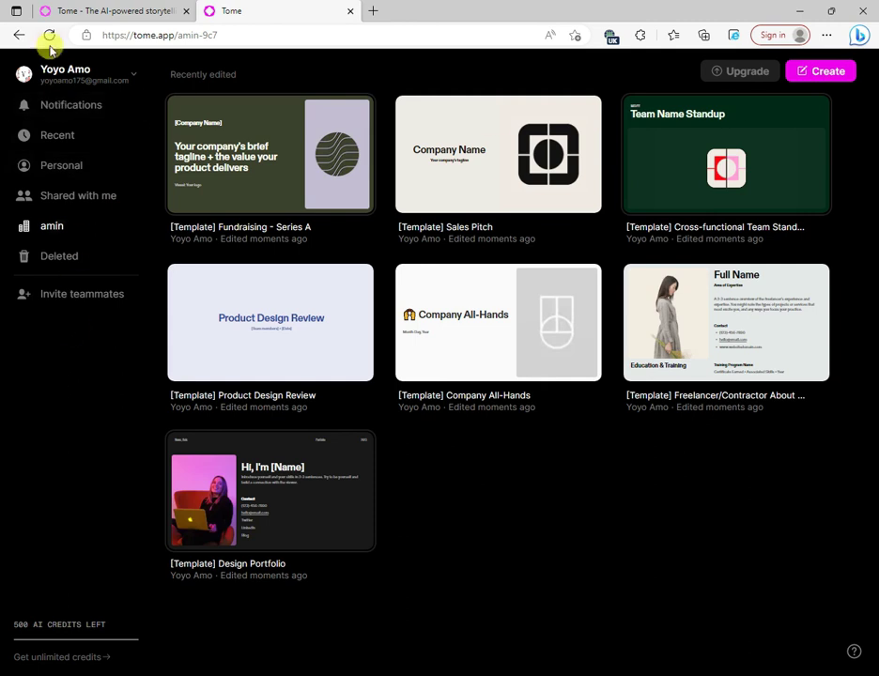
{"action": "left_click", "coordinate": [52, 232]}
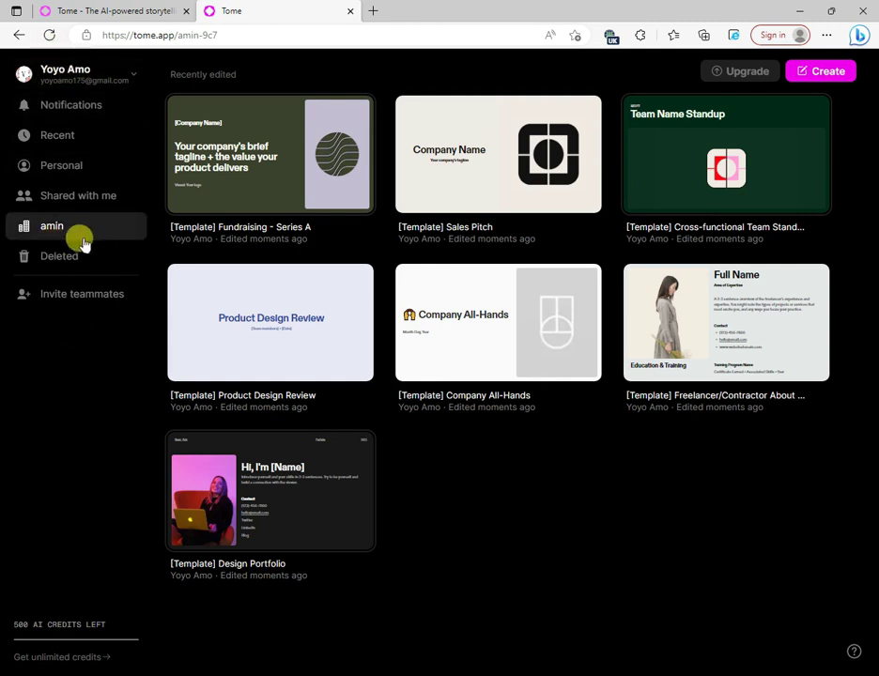
{"action": "left_click", "coordinate": [797, 79]}
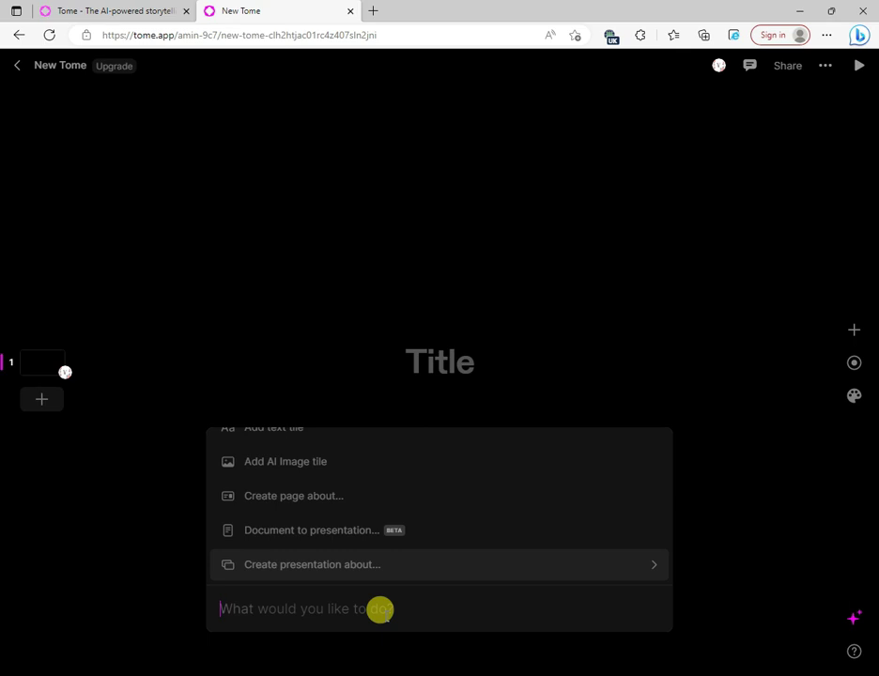
Enter the Arabic topic صعوبات التعلم ومعالجتها in the AI prompt, correcting mistyped text.
{"action": "type", "text": "التعل"}
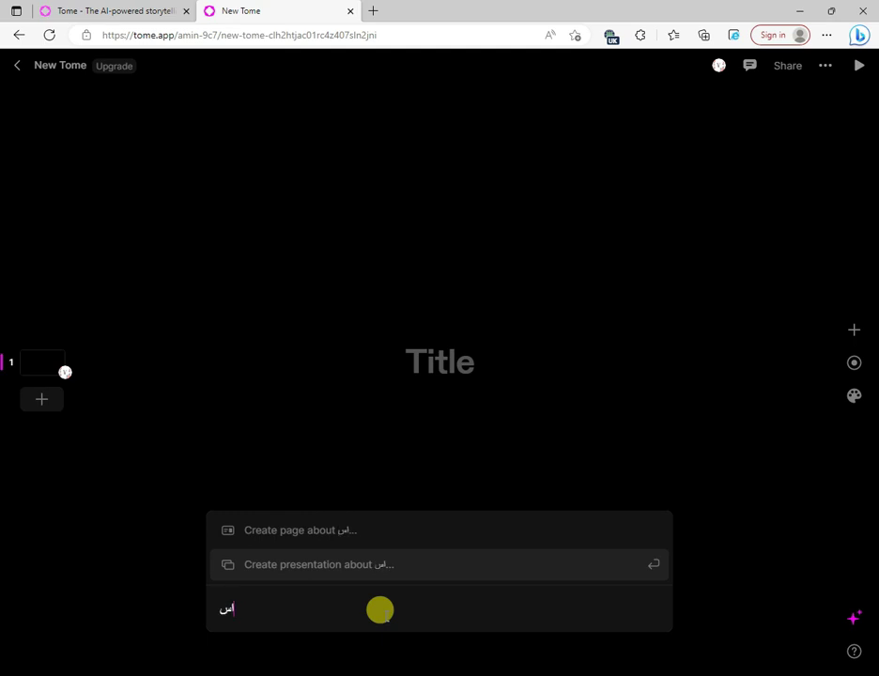
{"action": "type", "text": "راتش"}
{"action": "key", "text": "BackSpace"}
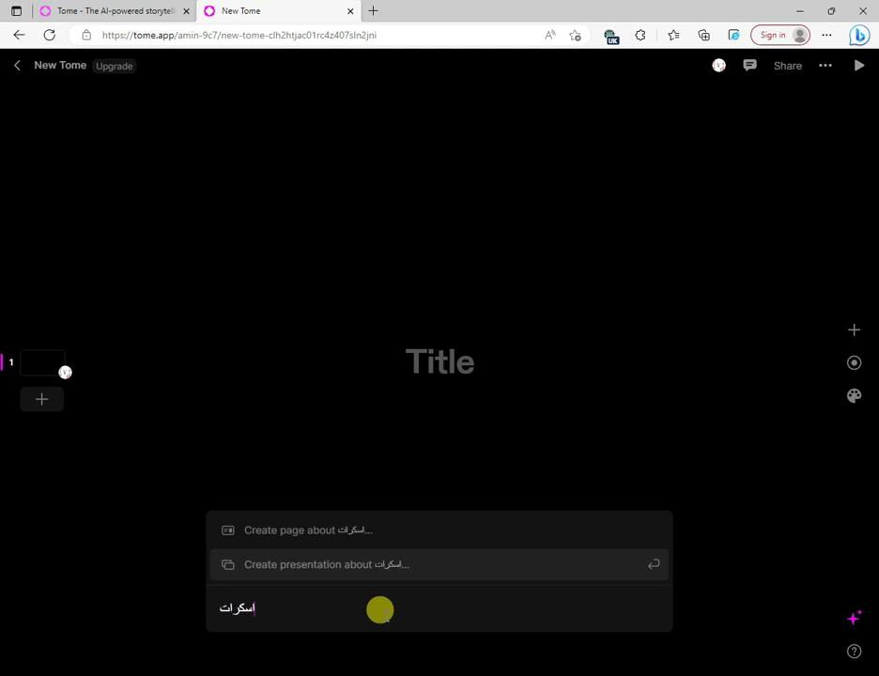
{"action": "key", "text": "BackSpace"}
{"action": "key", "text": "BackSpace"}
{"action": "key", "text": "BackSpace"}
{"action": "key", "text": "BackSpace"}
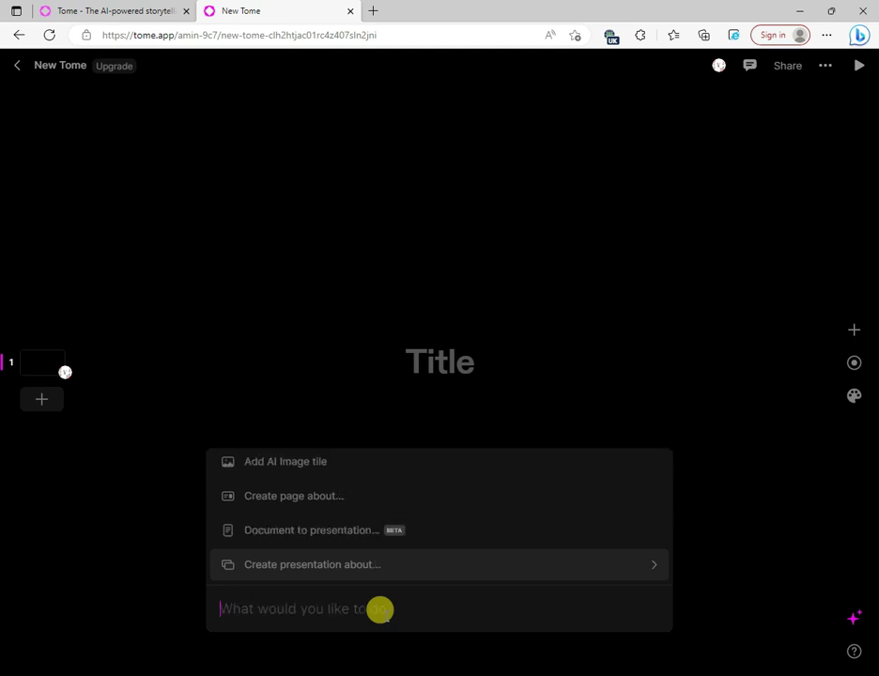
{"action": "type", "text": "ص"}
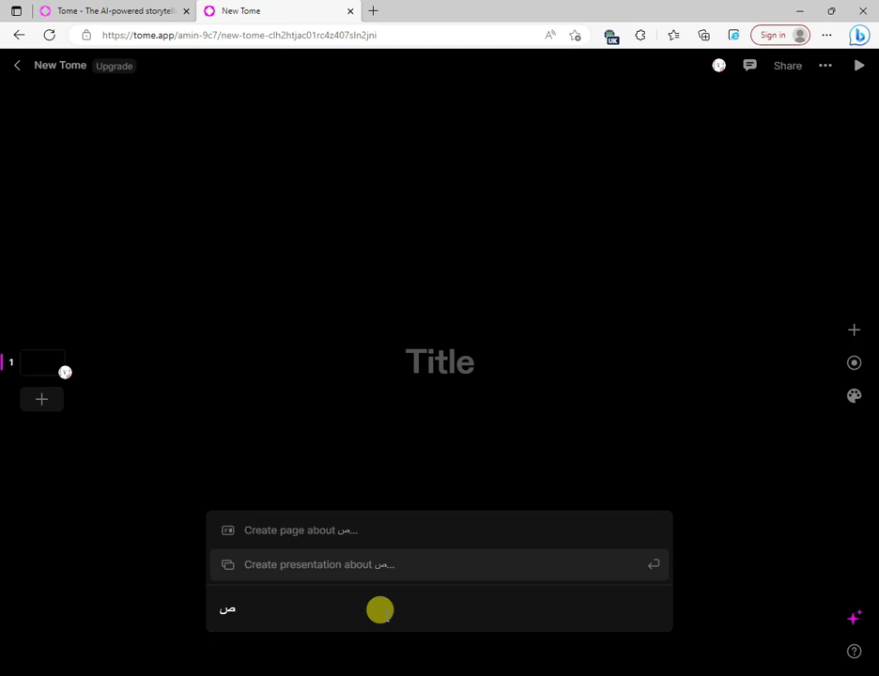
{"action": "type", "text": "عوبات الت"}
{"action": "type", "text": "علم ومع"}
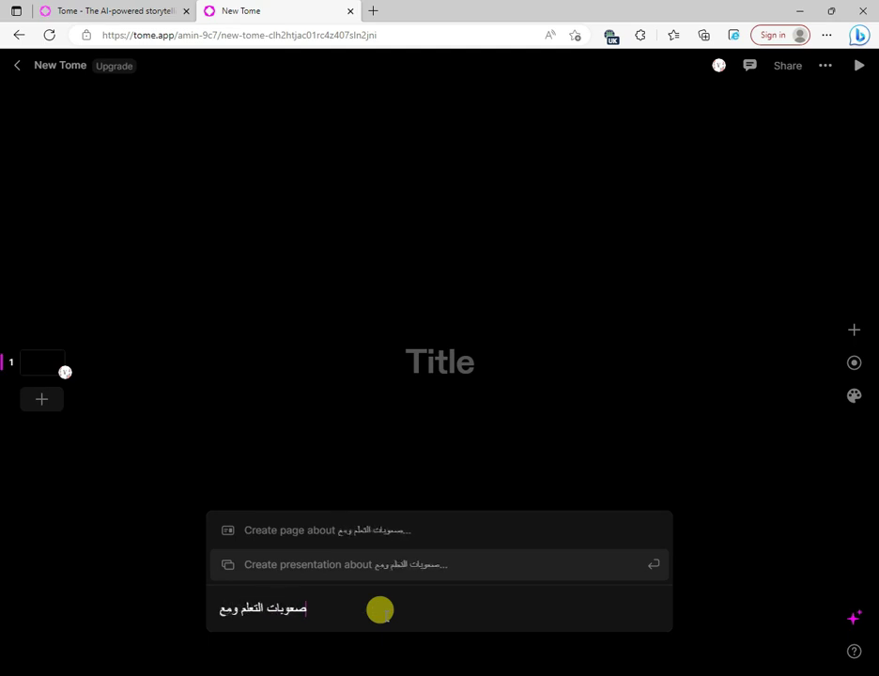
{"action": "type", "text": "الجتها"}
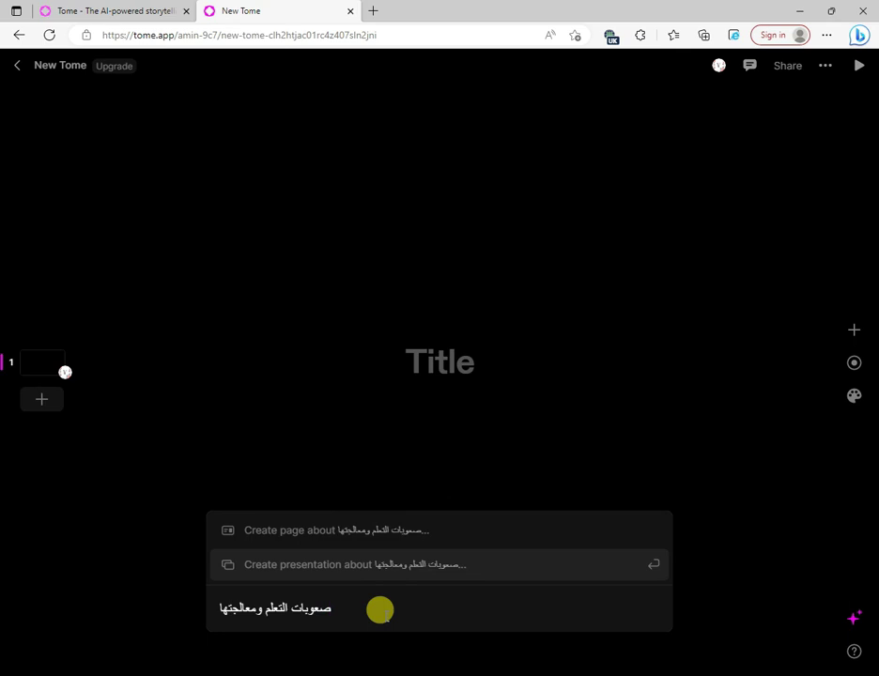
Generate the 8-page presentation from the 'Create presentation about…' prompt.
{"action": "left_click", "coordinate": [566, 561]}
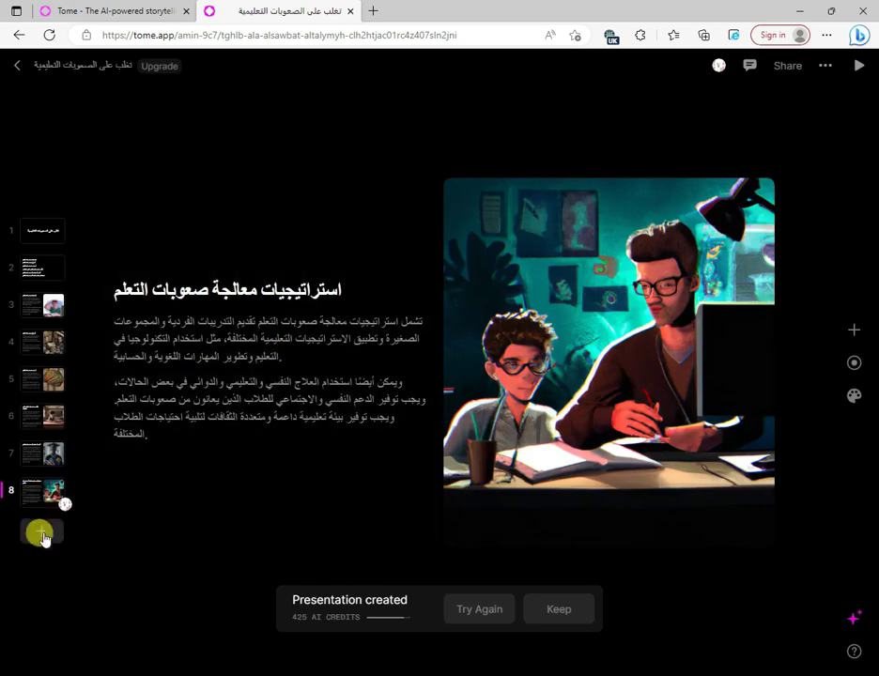
Browse the generated slides, ending on page 4 'أنواع صعوبات التعلم'.
{"action": "left_click", "coordinate": [42, 535]}
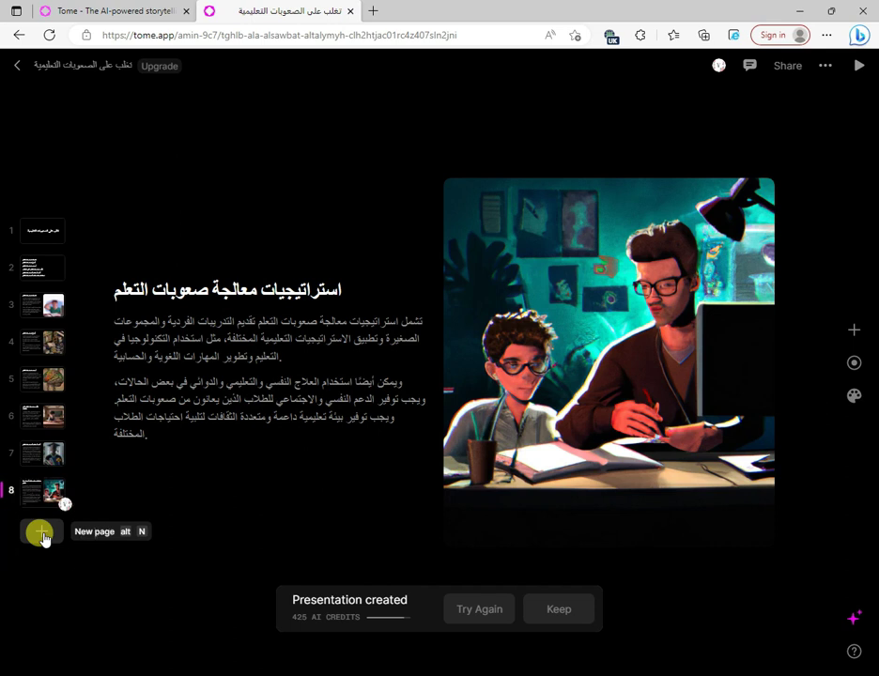
{"action": "left_click", "coordinate": [44, 308]}
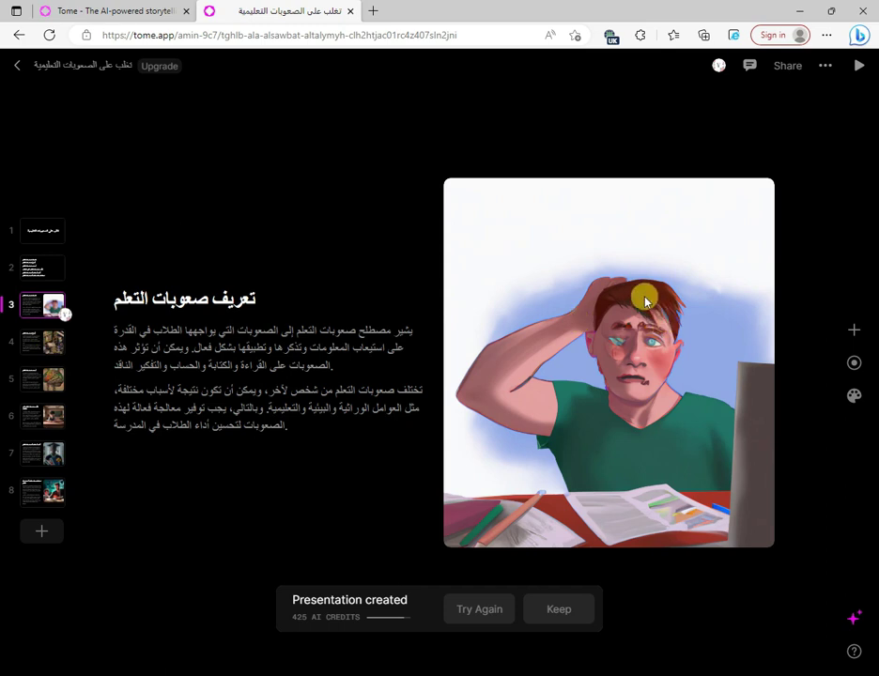
{"action": "scroll", "coordinate": [631, 307], "scroll_direction": "down", "scroll_amount": 1}
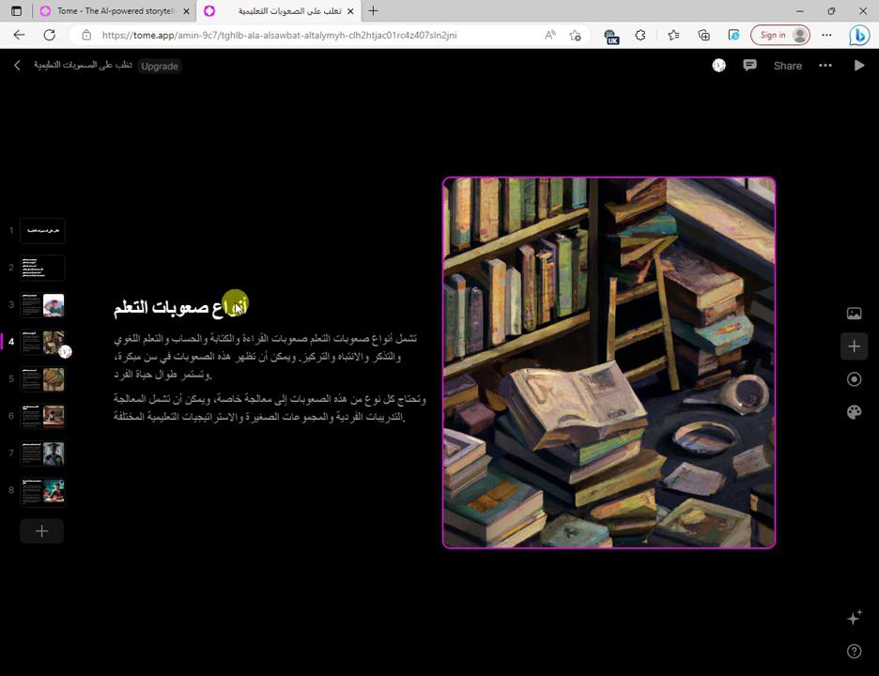
{"action": "left_click", "coordinate": [234, 305]}
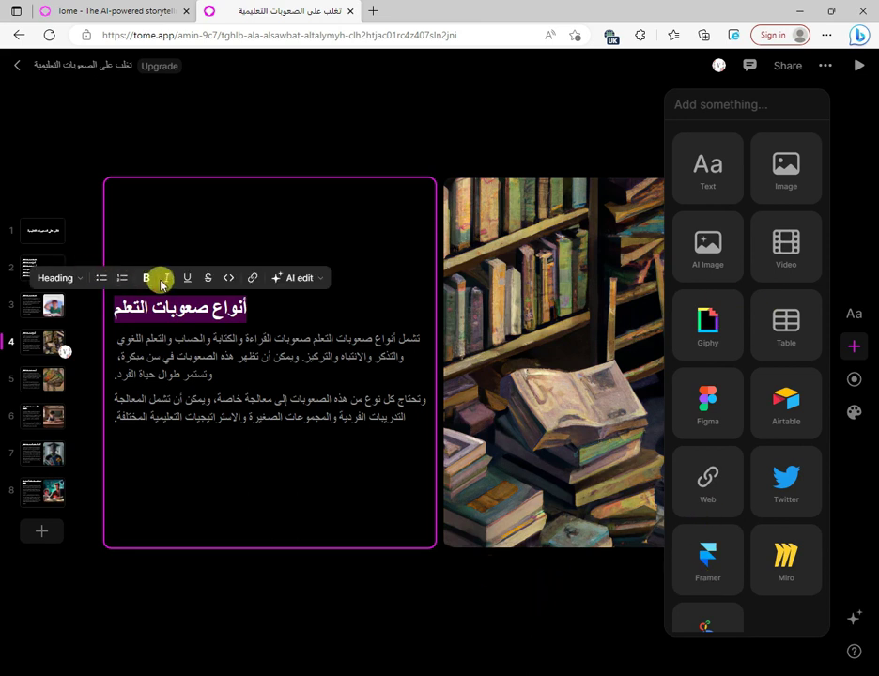
{"action": "left_click", "coordinate": [81, 281]}
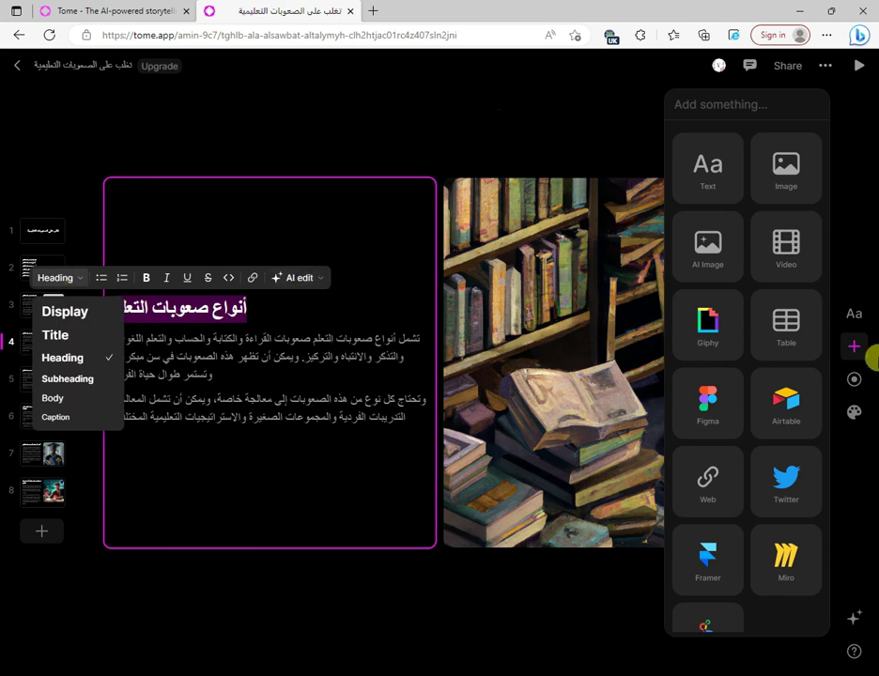
{"action": "left_click", "coordinate": [857, 385]}
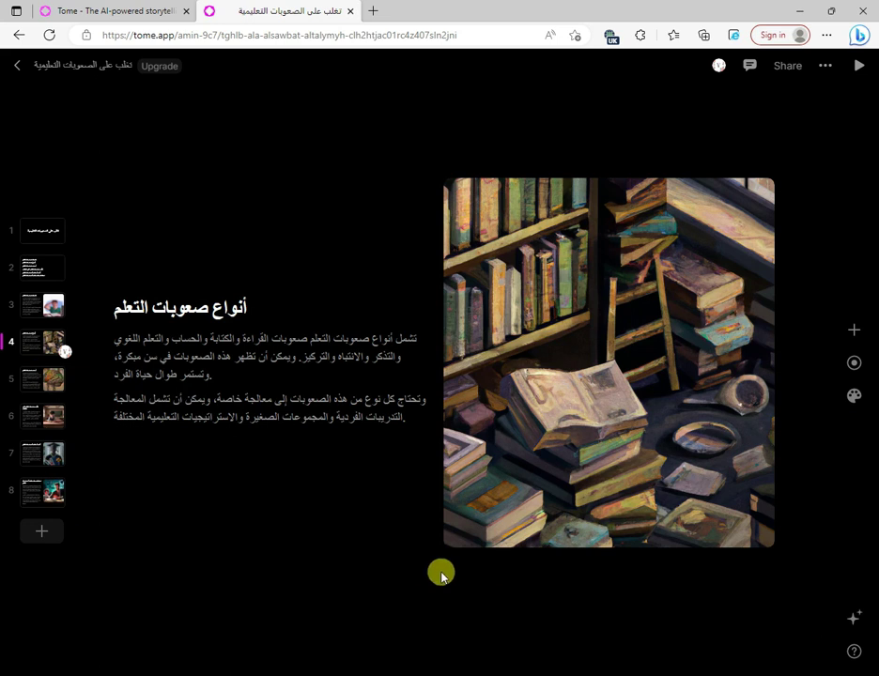
Apply the yellow Canary theme to the deck.
{"action": "left_click", "coordinate": [852, 398]}
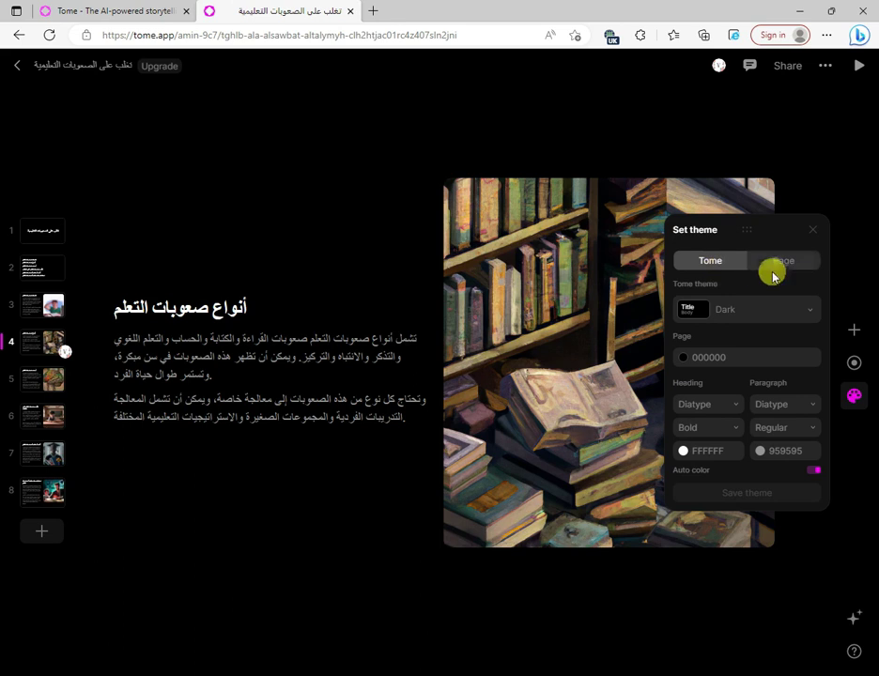
{"action": "left_click", "coordinate": [796, 317]}
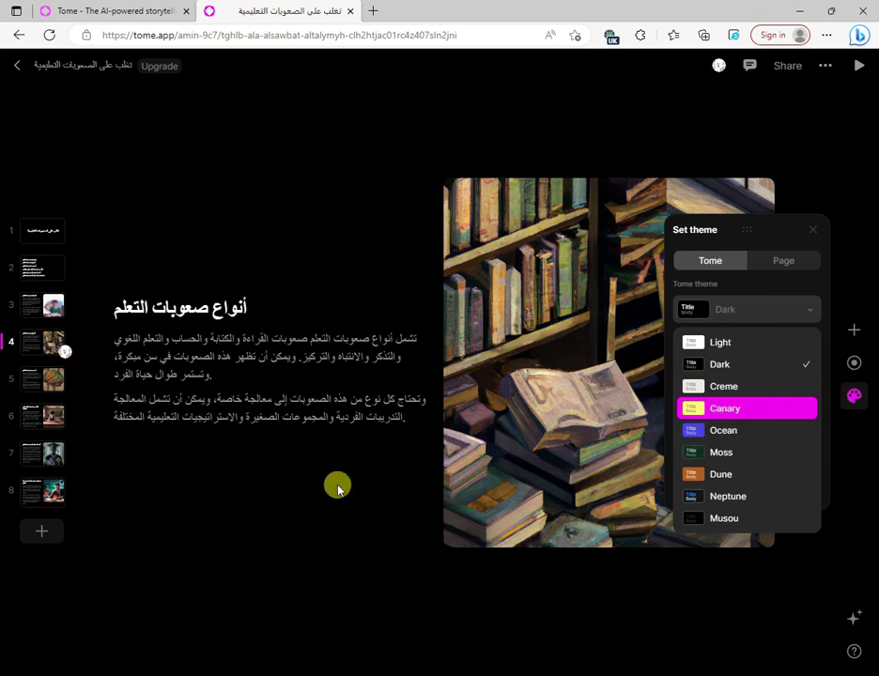
{"action": "left_click", "coordinate": [727, 406]}
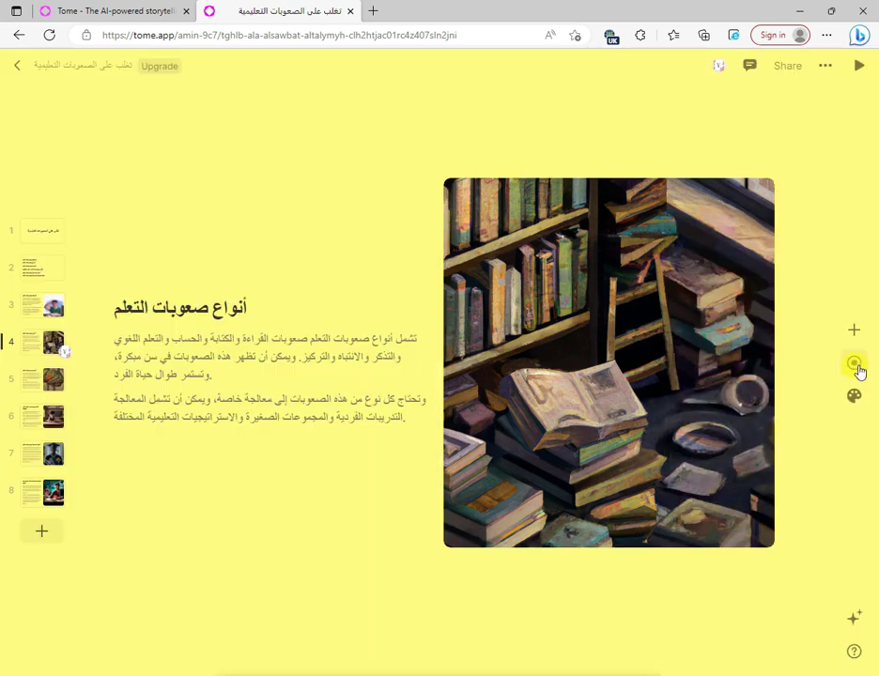
Switch the deck back to the Dark theme.
{"action": "left_click", "coordinate": [854, 366]}
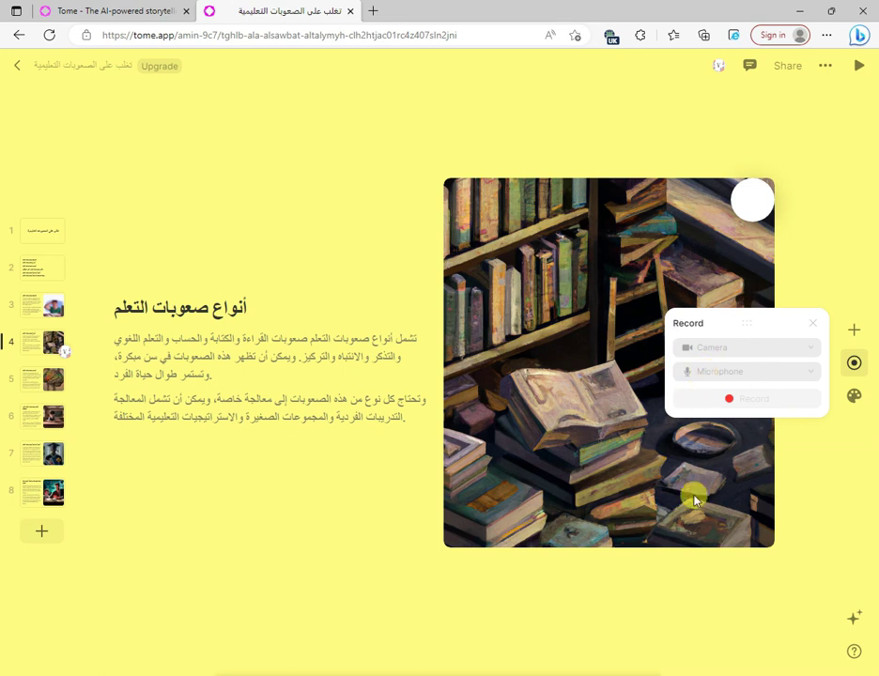
{"action": "left_click", "coordinate": [855, 398]}
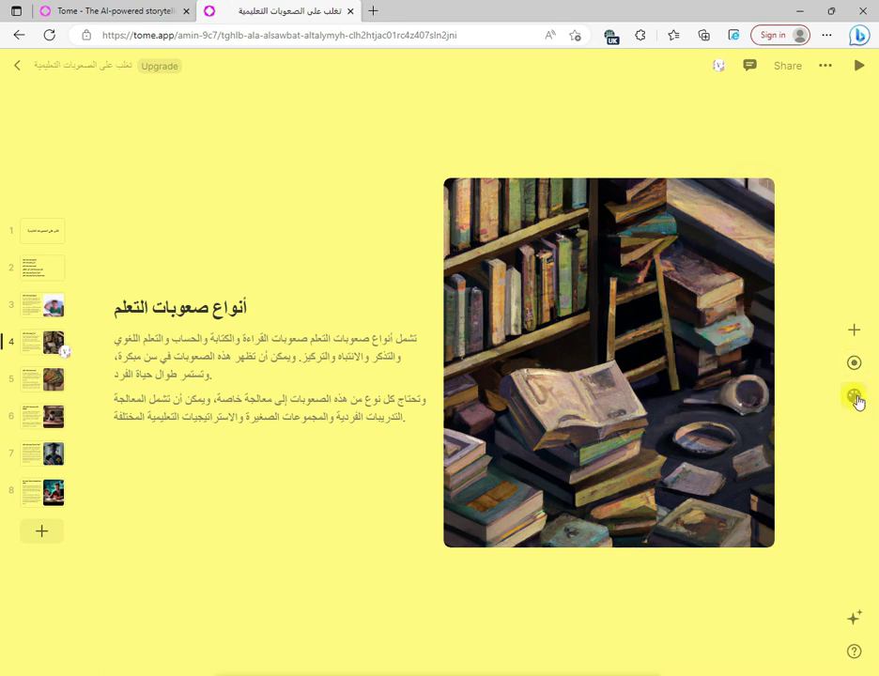
{"action": "left_click", "coordinate": [855, 398]}
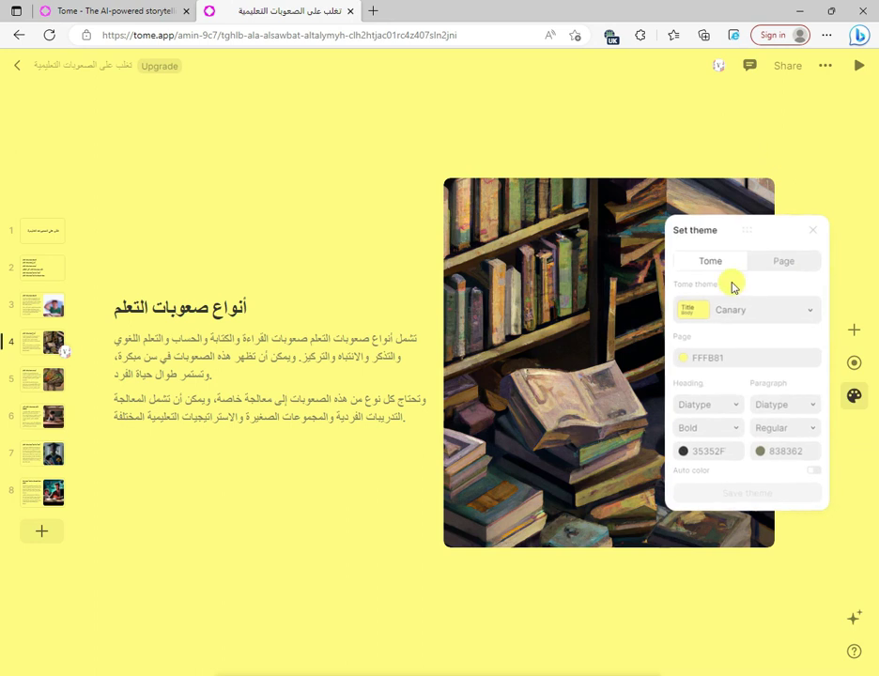
{"action": "left_click", "coordinate": [735, 313]}
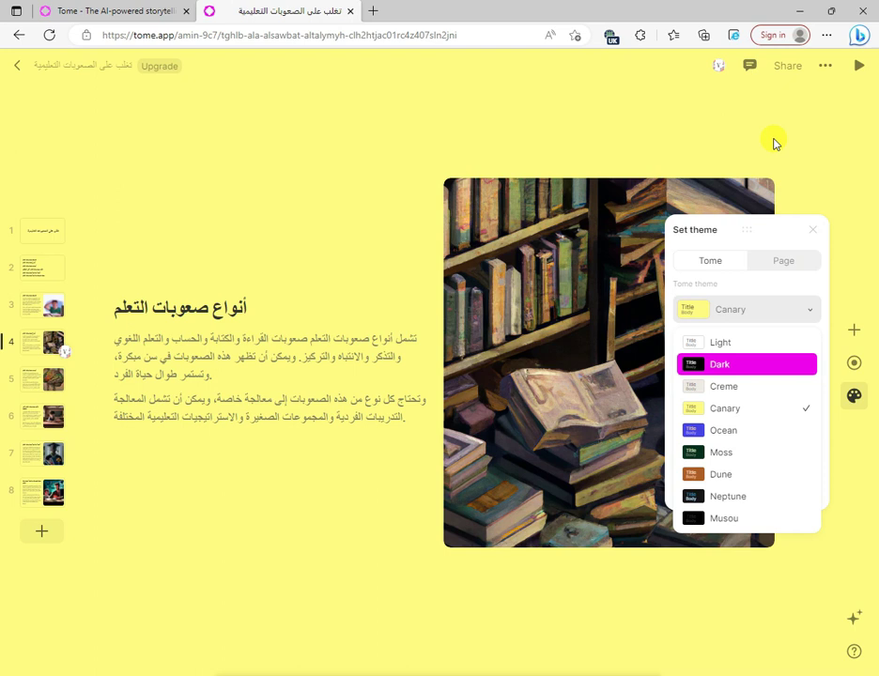
{"action": "key", "text": "Return"}
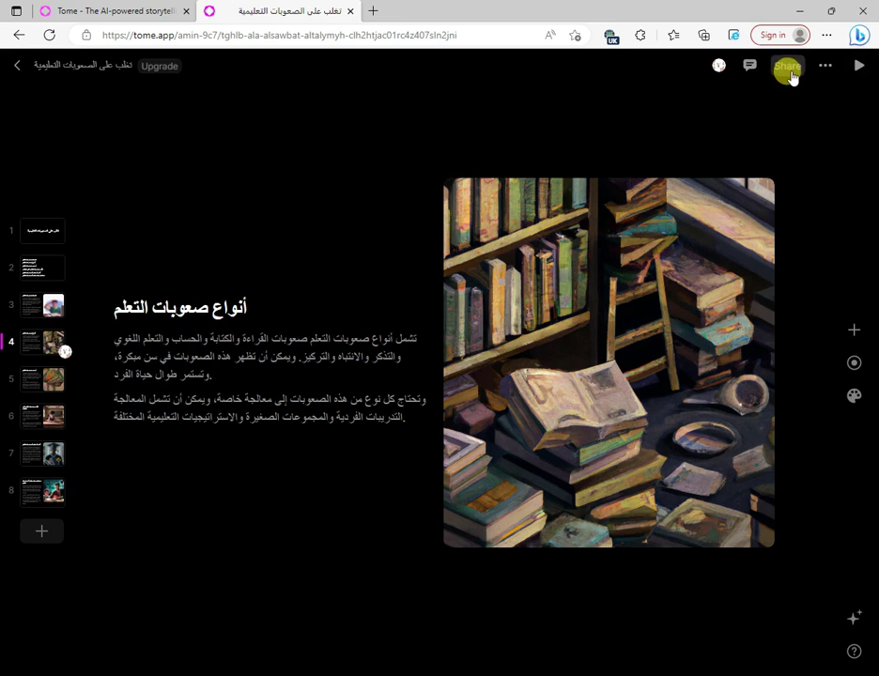
Try the Pro-only PDF export from the ••• menu, landing on the Free/Pro/Enterprise Plans page.
{"action": "left_click", "coordinate": [790, 73]}
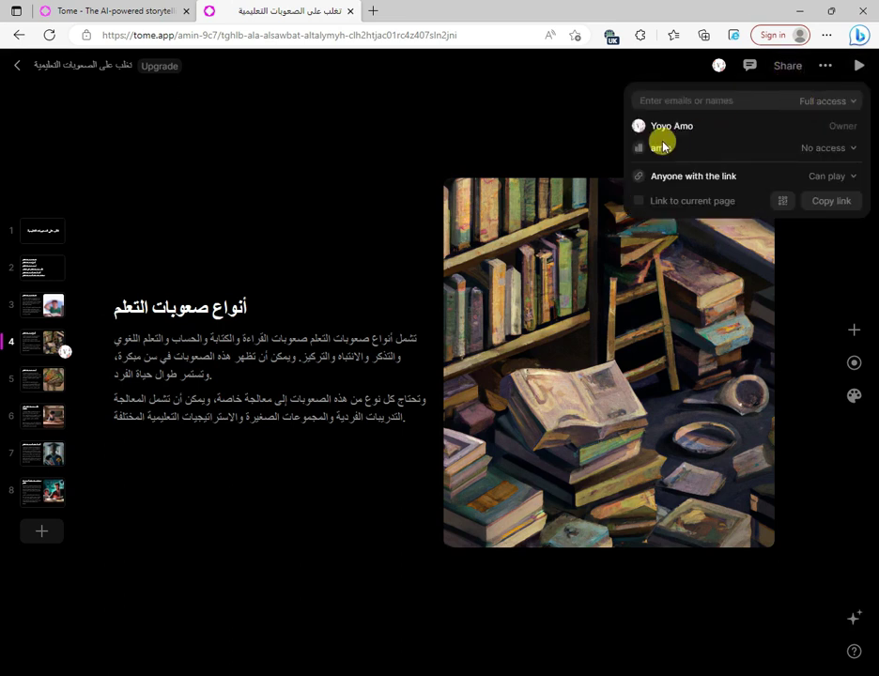
{"action": "key", "text": "Escape"}
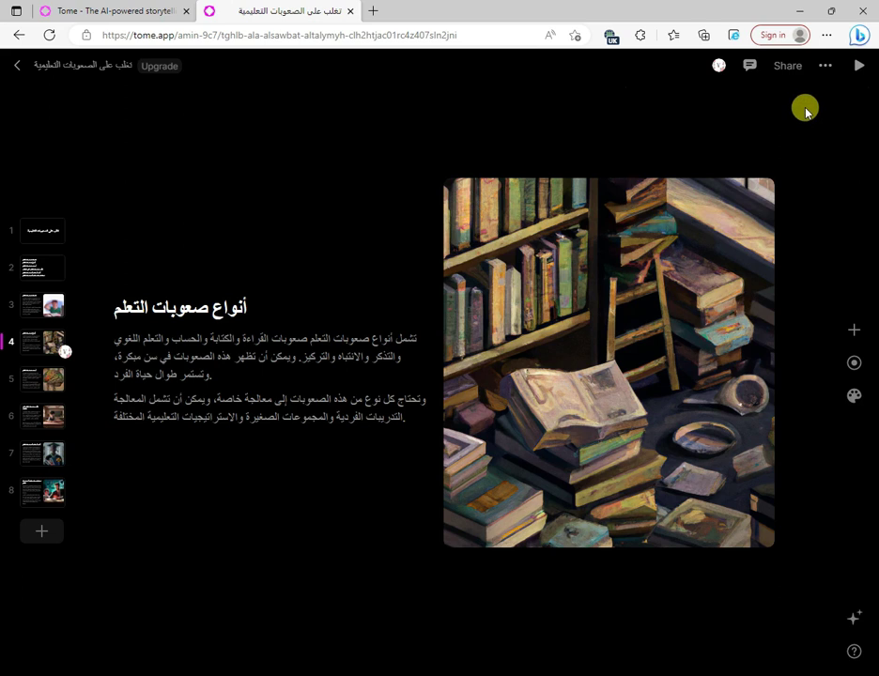
{"action": "left_click", "coordinate": [826, 70]}
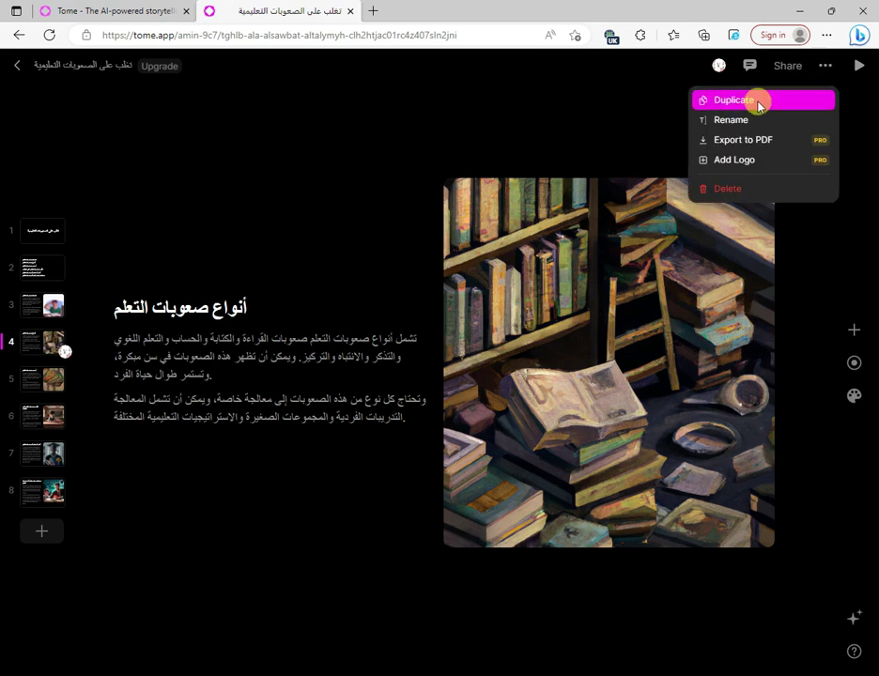
{"action": "left_click", "coordinate": [729, 128]}
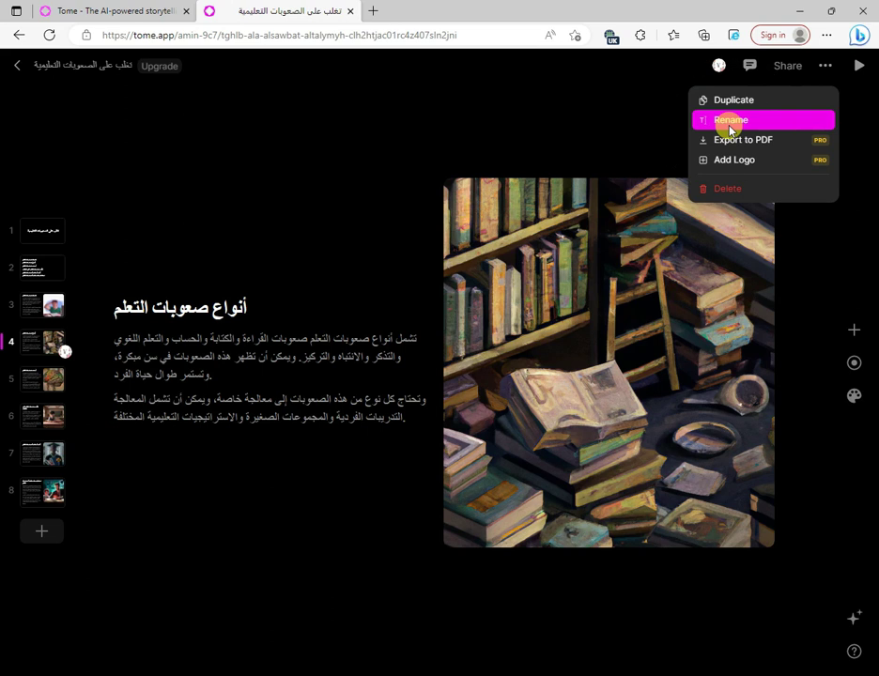
{"action": "left_click", "coordinate": [731, 129]}
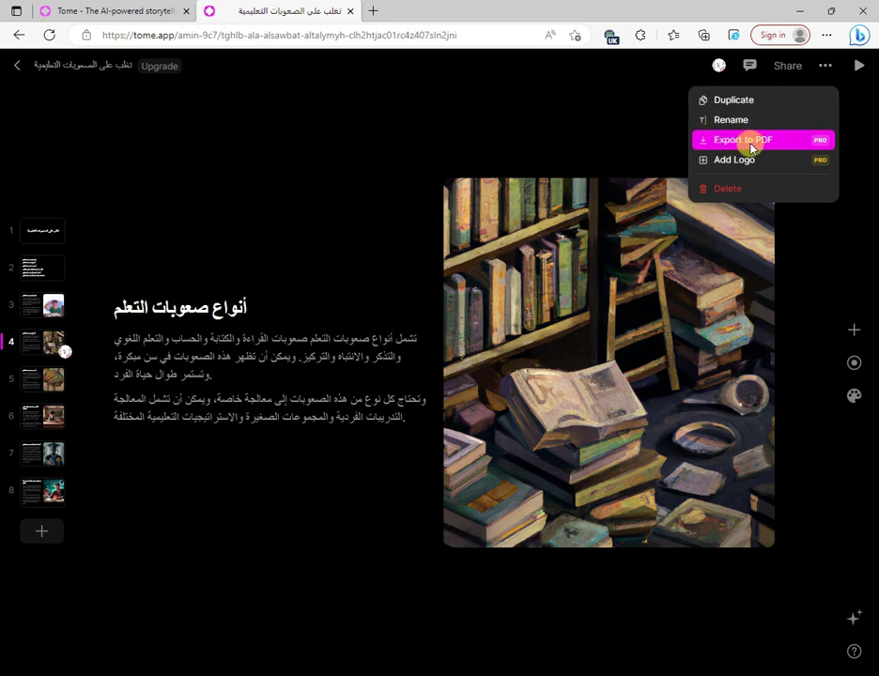
{"action": "left_click", "coordinate": [731, 143]}
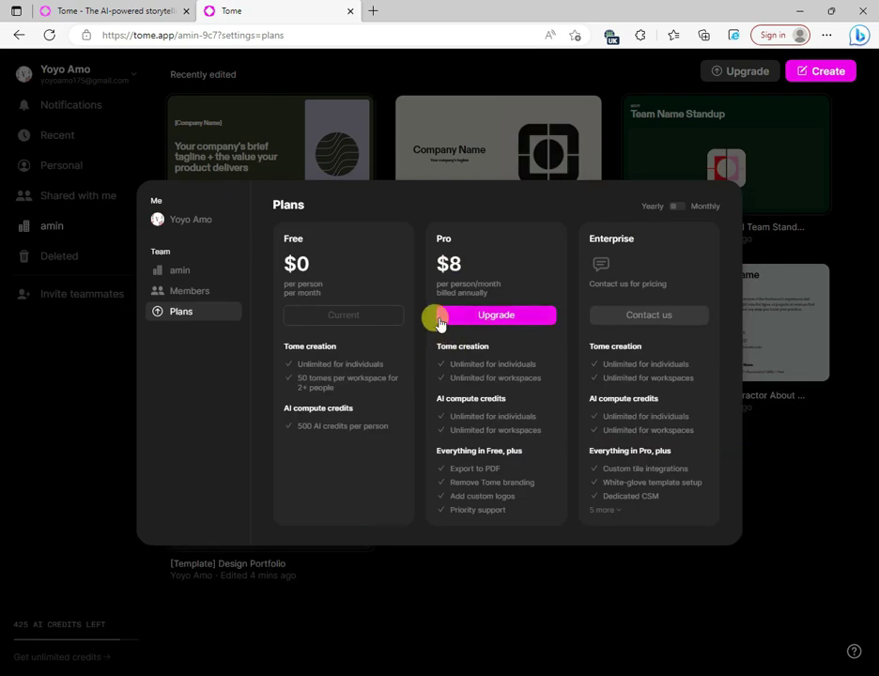
Dismiss the subscription Plans overview.
{"action": "left_click", "coordinate": [449, 264]}
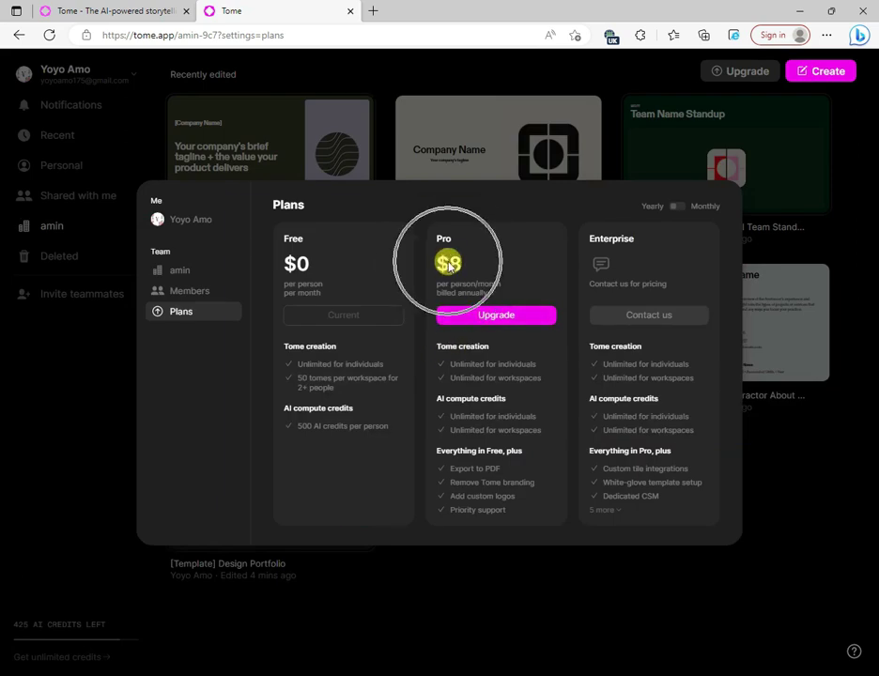
{"action": "left_click", "coordinate": [319, 333]}
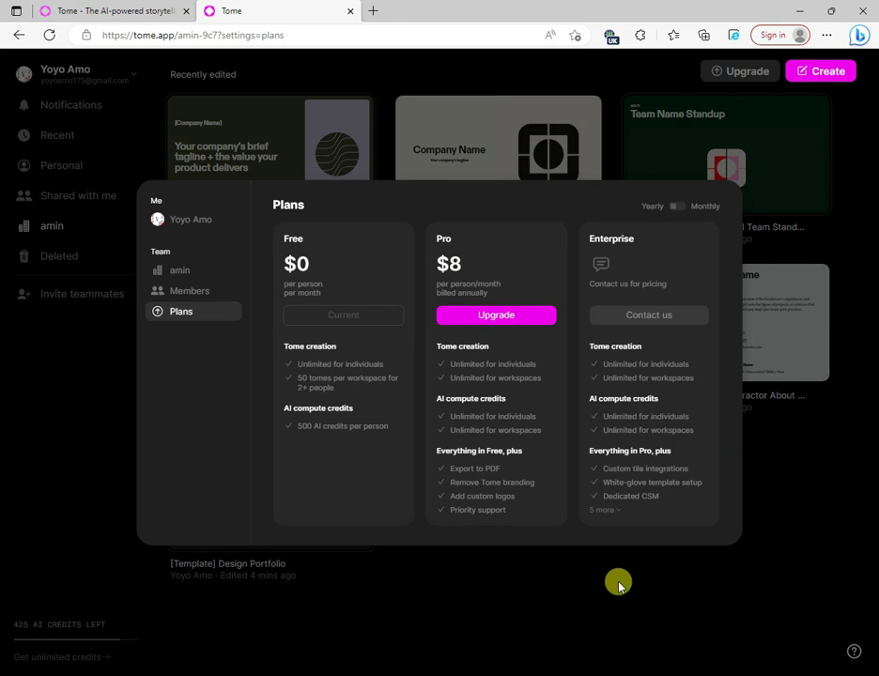
{"action": "key", "text": "Escape"}
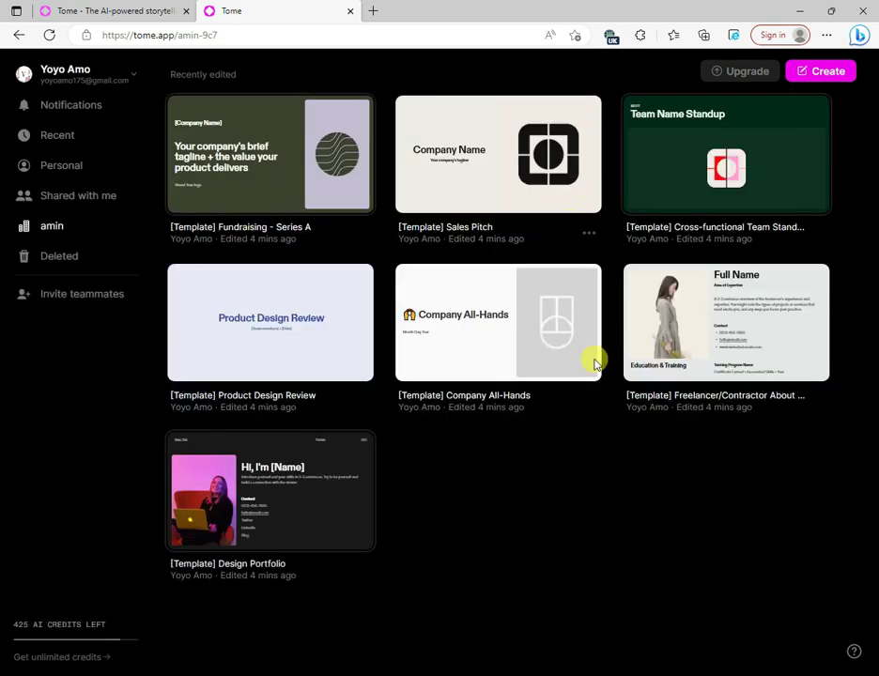
Reopen the learning-difficulties deck from the workspace's Recent list.
{"action": "left_click", "coordinate": [54, 228]}
{"action": "left_click", "coordinate": [58, 135]}
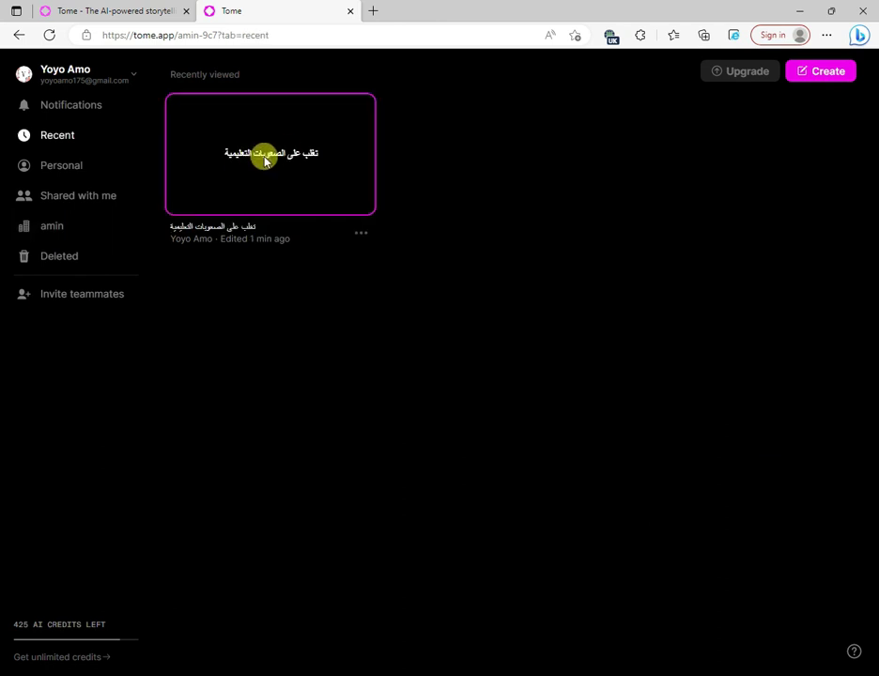
{"action": "left_click", "coordinate": [265, 161]}
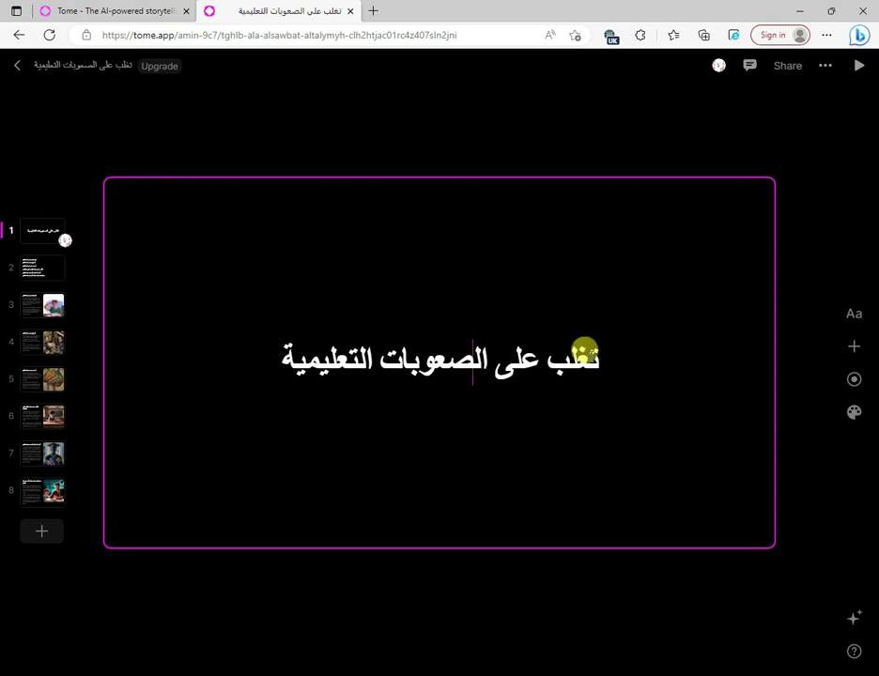
Select the title text on slide 1 and view its text actions.
{"action": "left_click_drag", "start_coordinate": [609, 357], "coordinate": [281, 350]}
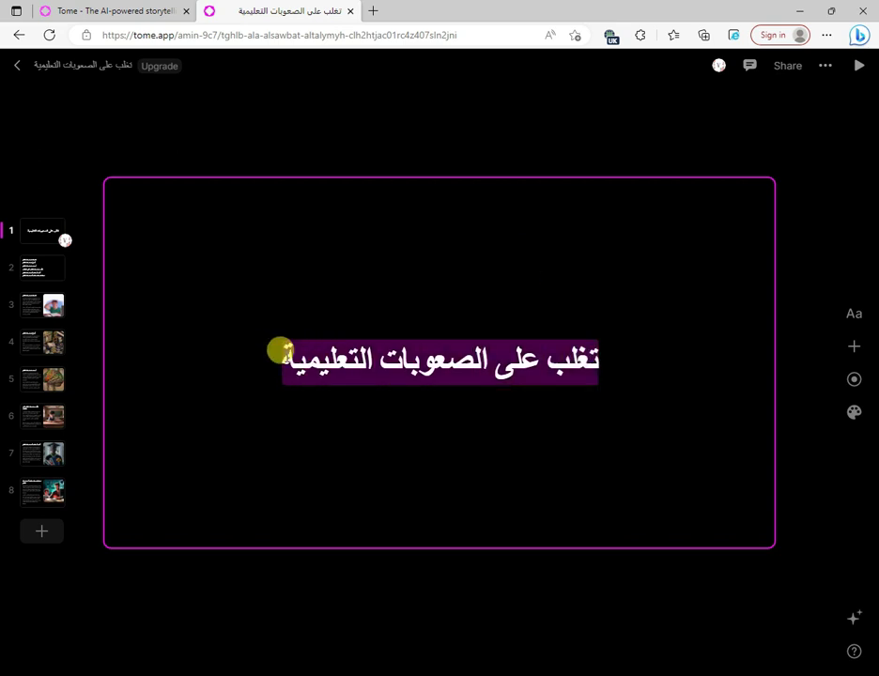
{"action": "right_click", "coordinate": [304, 348]}
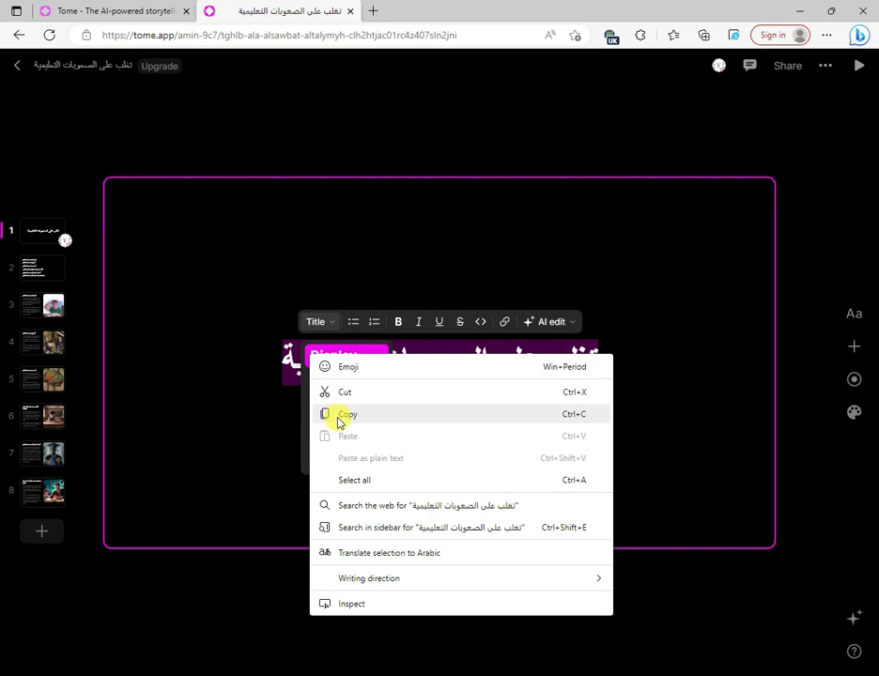
{"action": "left_click", "coordinate": [43, 312]}
Go via slide 3 to slide 6, 'تأثير صعوبات التعلم على الطلاب', and select its text.
{"action": "left_click", "coordinate": [43, 313]}
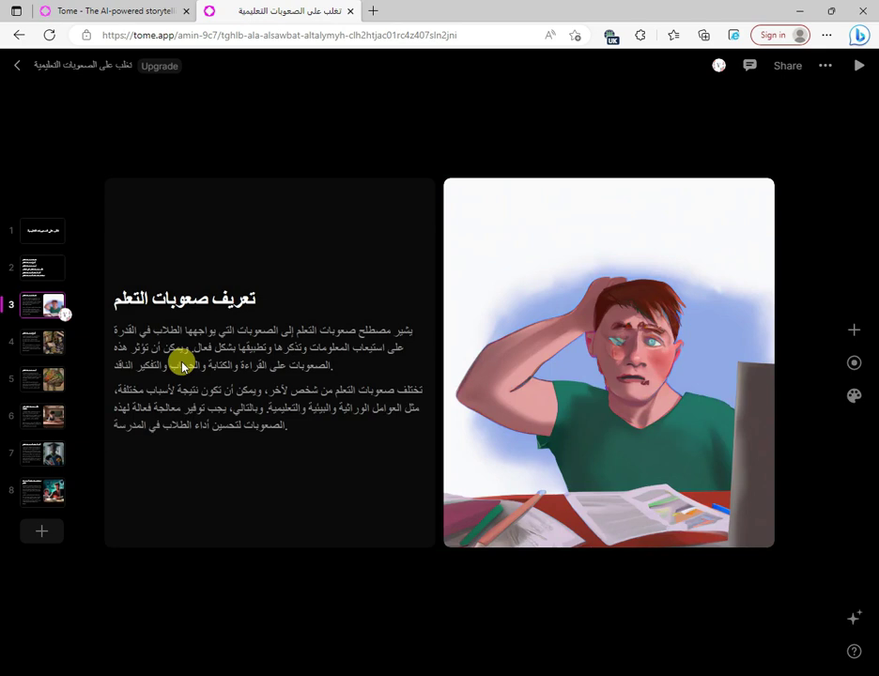
{"action": "left_click", "coordinate": [123, 338]}
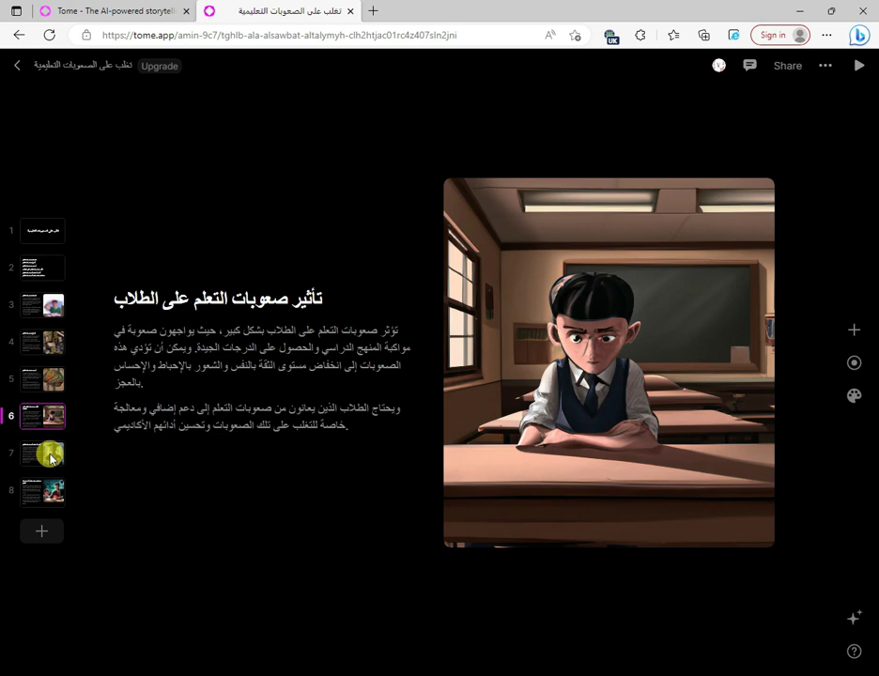
{"action": "right_click", "coordinate": [666, 283]}
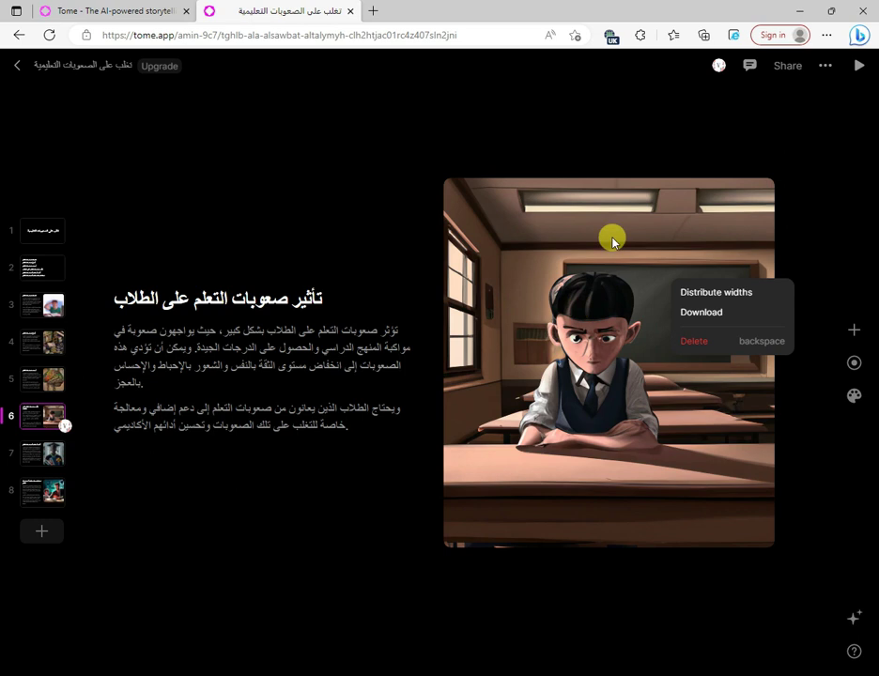
{"action": "left_click", "coordinate": [404, 195]}
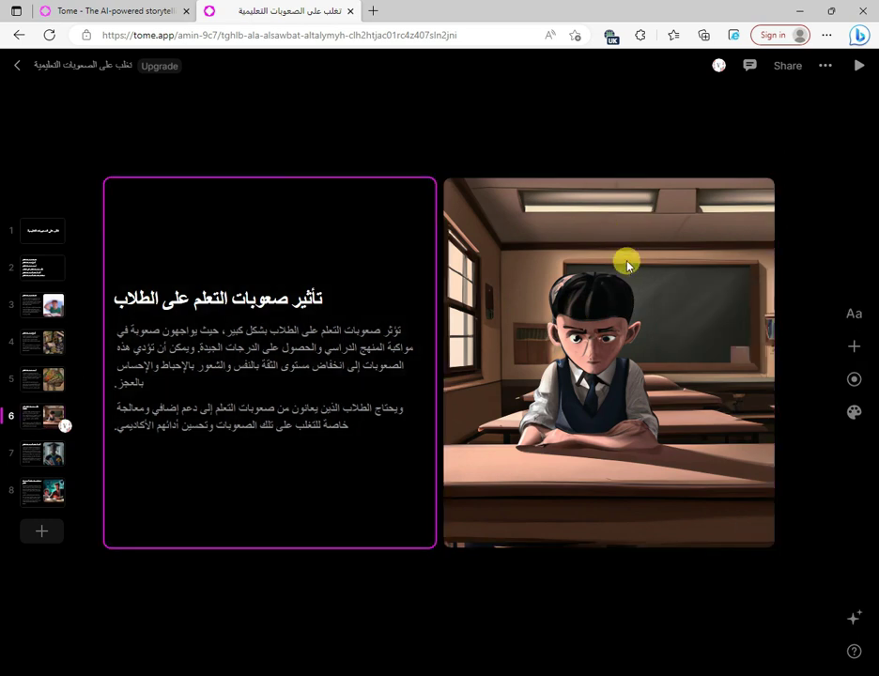